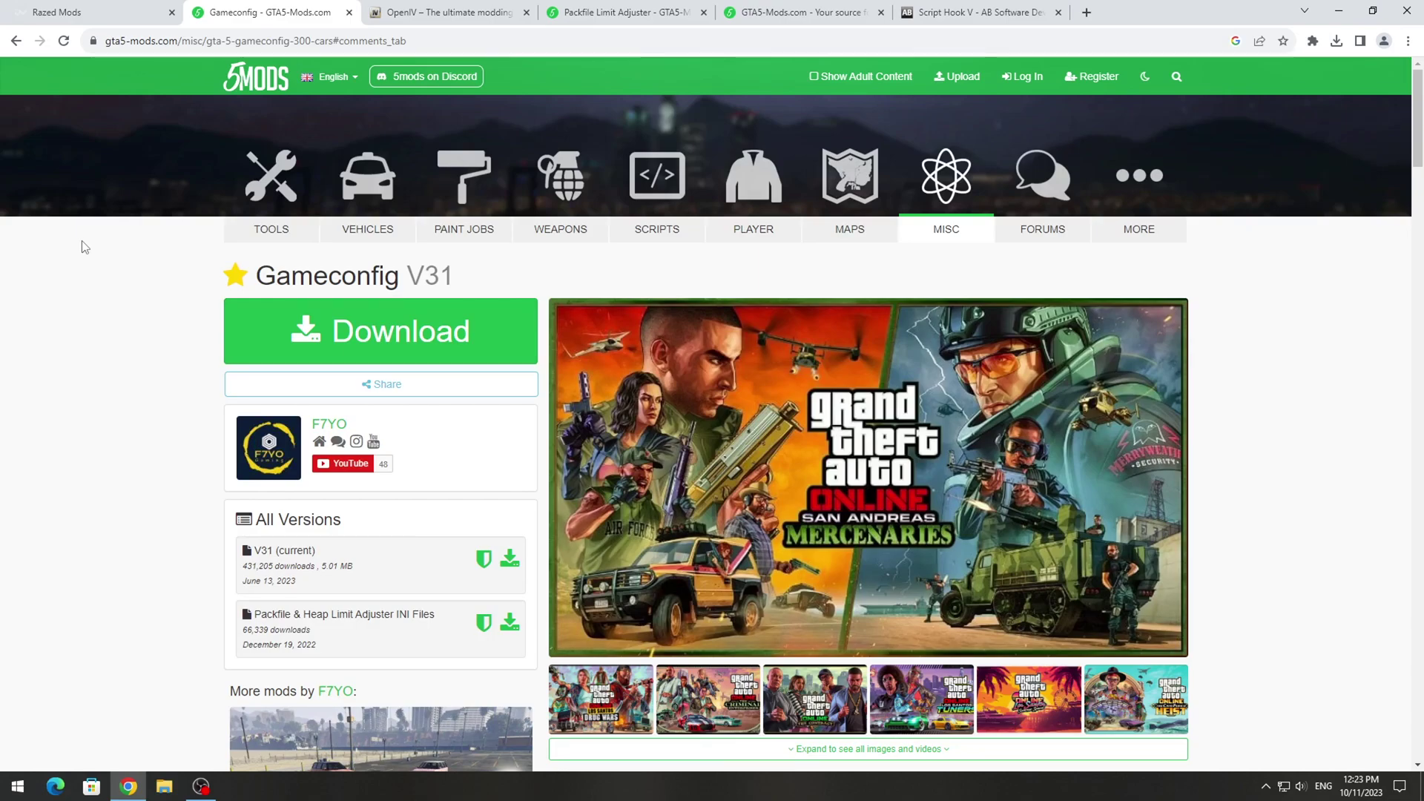
Open the NaturalVision Evolved beta download page on Razed Mods, noting its October 10th, 2023 upload date
{"action": "left_click", "coordinate": [66, 9]}
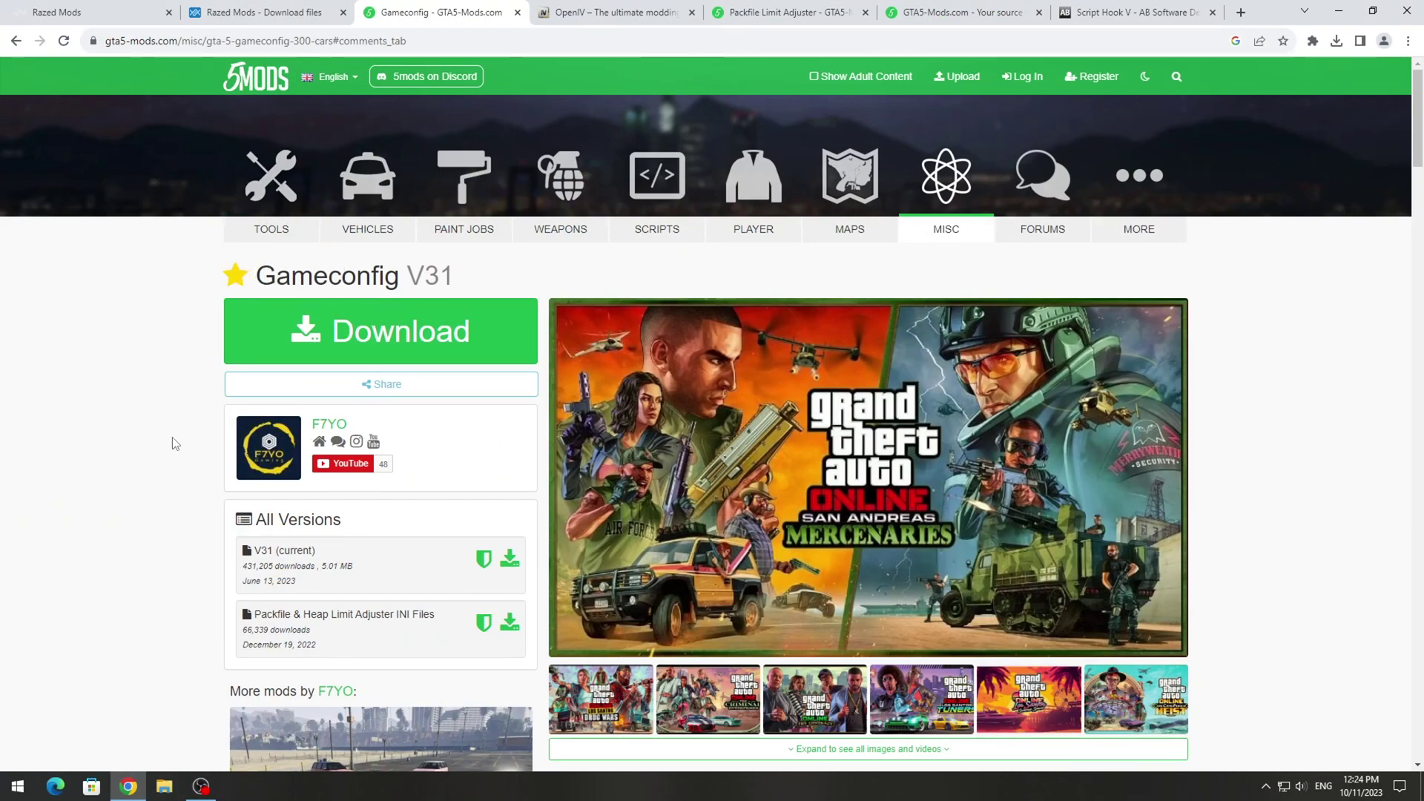
{"action": "left_click_drag", "start_coordinate": [888, 384], "coordinate": [1010, 384]}
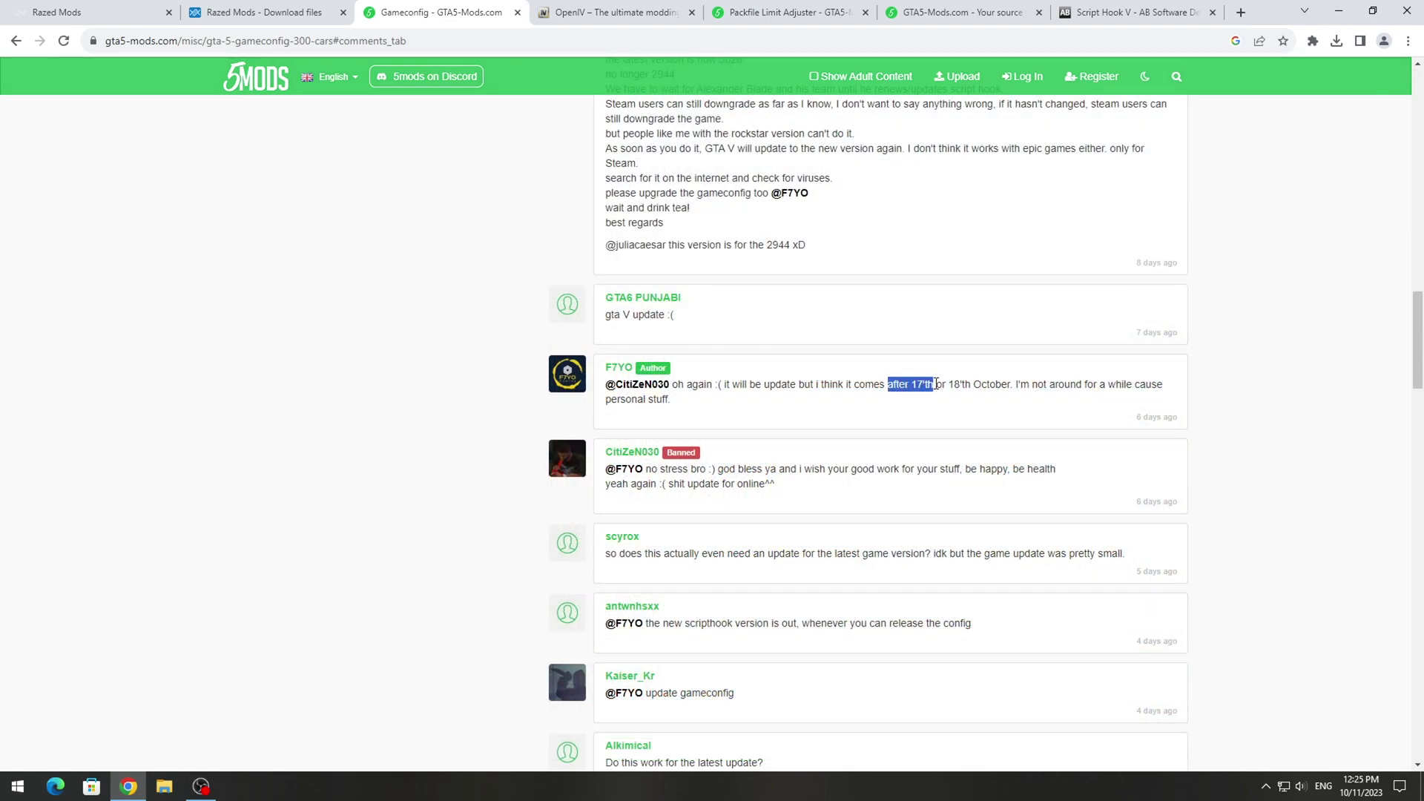
{"action": "left_click", "coordinate": [1362, 786]}
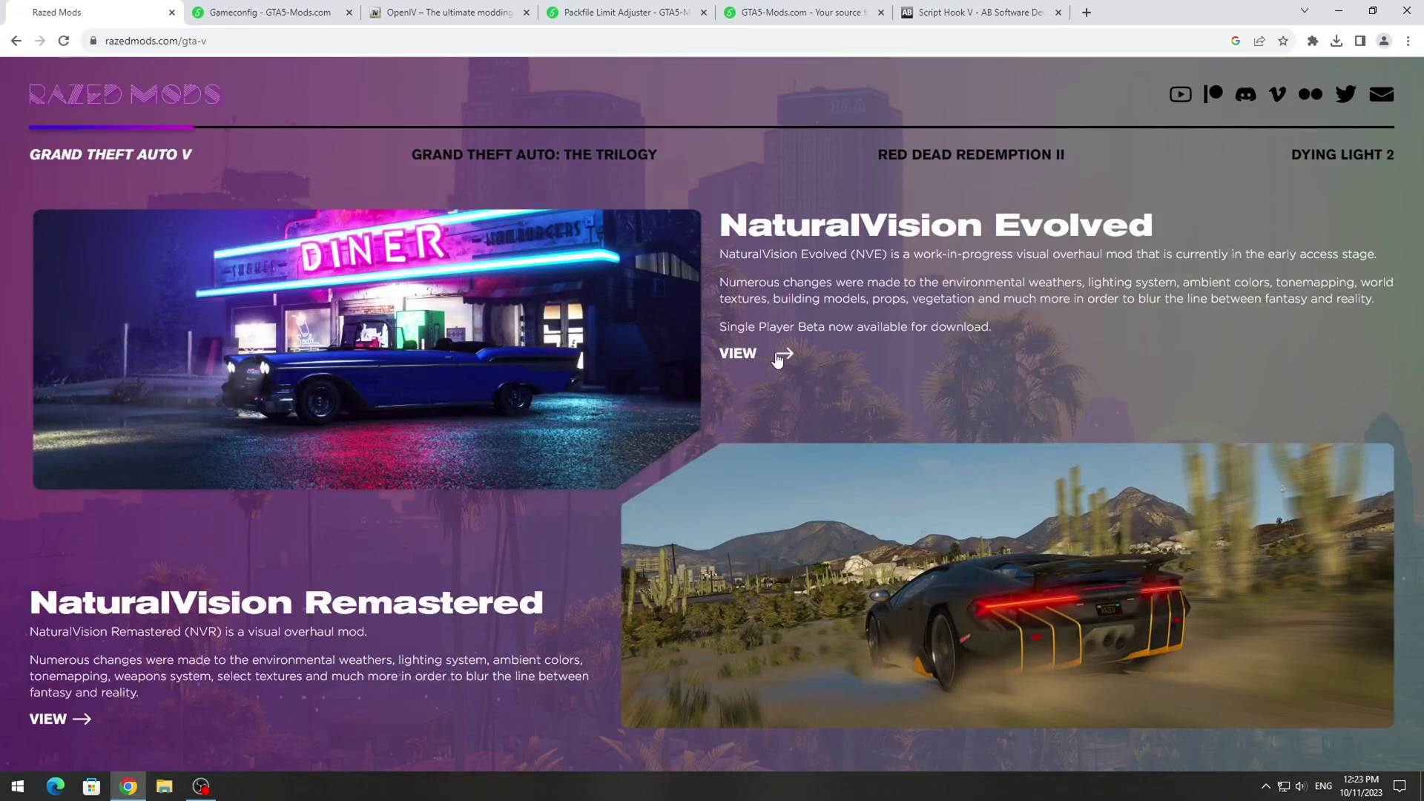
{"action": "left_click", "coordinate": [777, 356]}
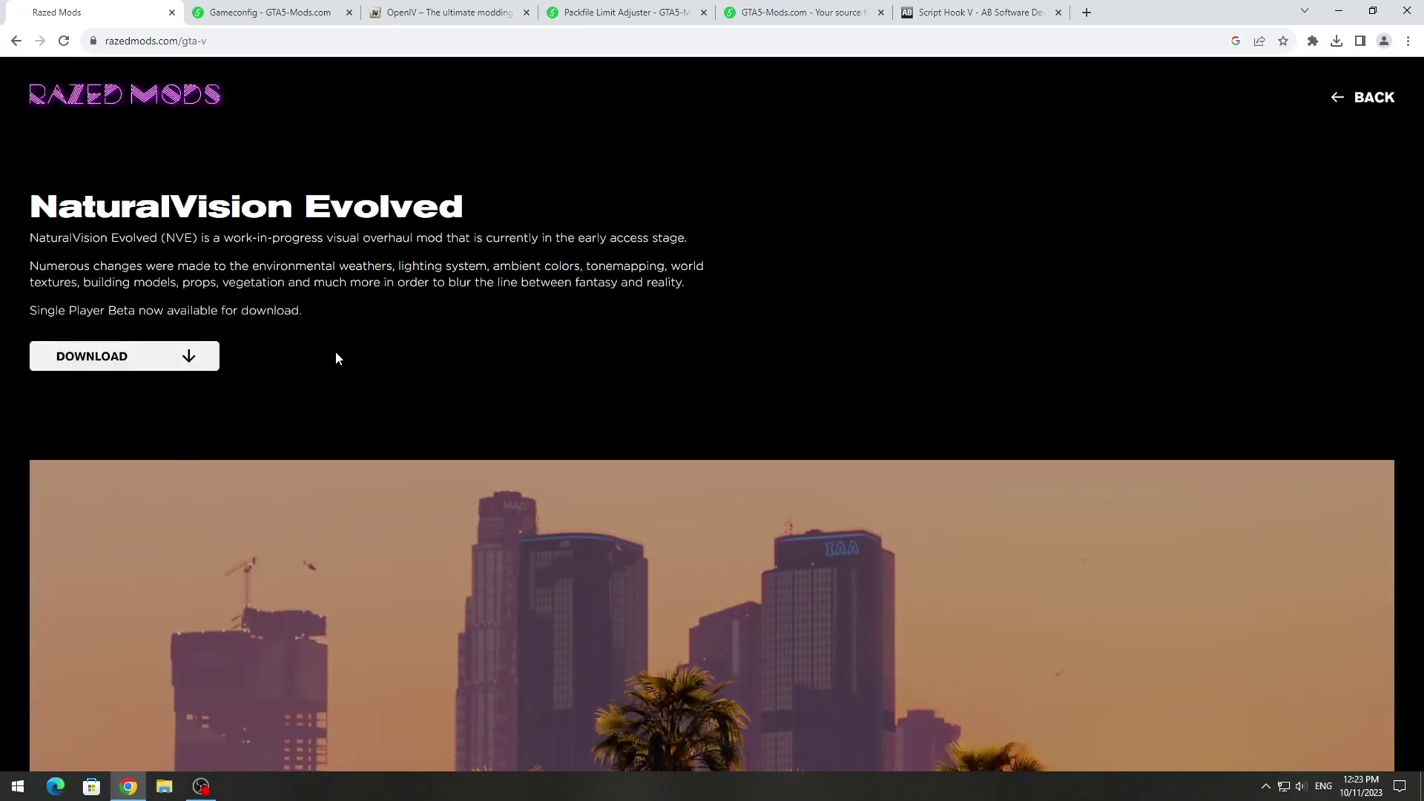
{"action": "left_click", "coordinate": [197, 357]}
{"action": "left_click_drag", "start_coordinate": [580, 224], "coordinate": [675, 228]}
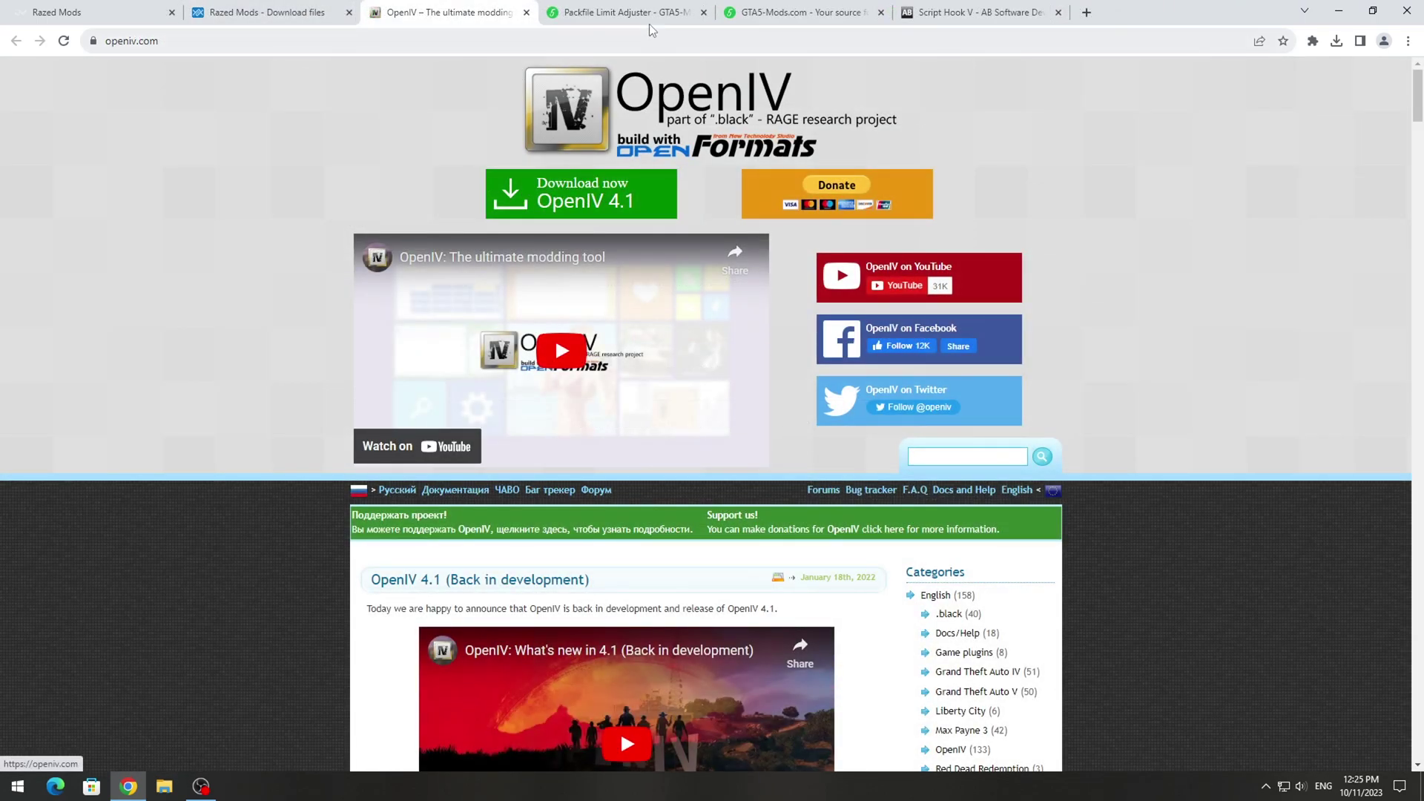
Download Packfile Limit Adjuster, HeapAdjuster and Script Hook V 1.0.3028.0
{"action": "left_click", "coordinate": [643, 16]}
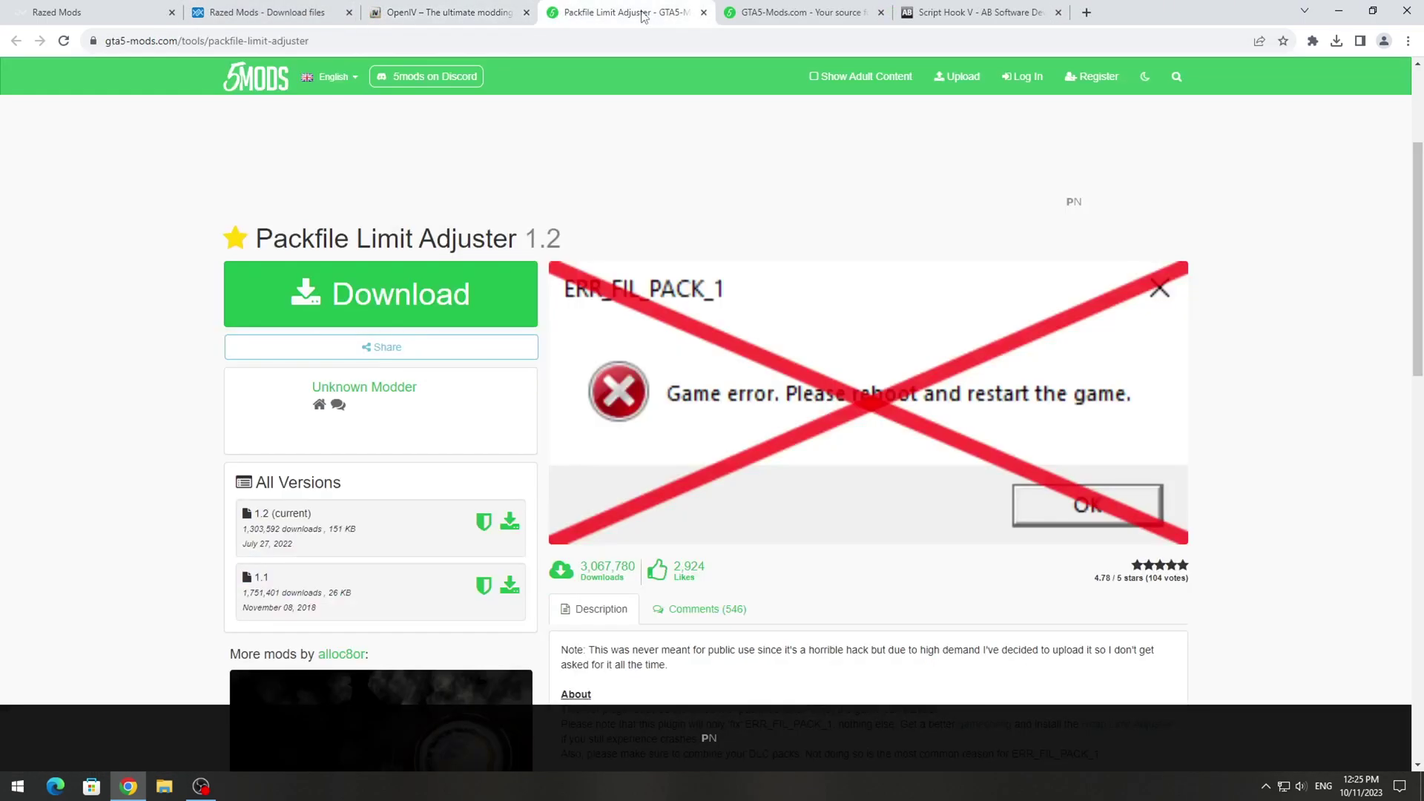
{"action": "left_click", "coordinate": [460, 292]}
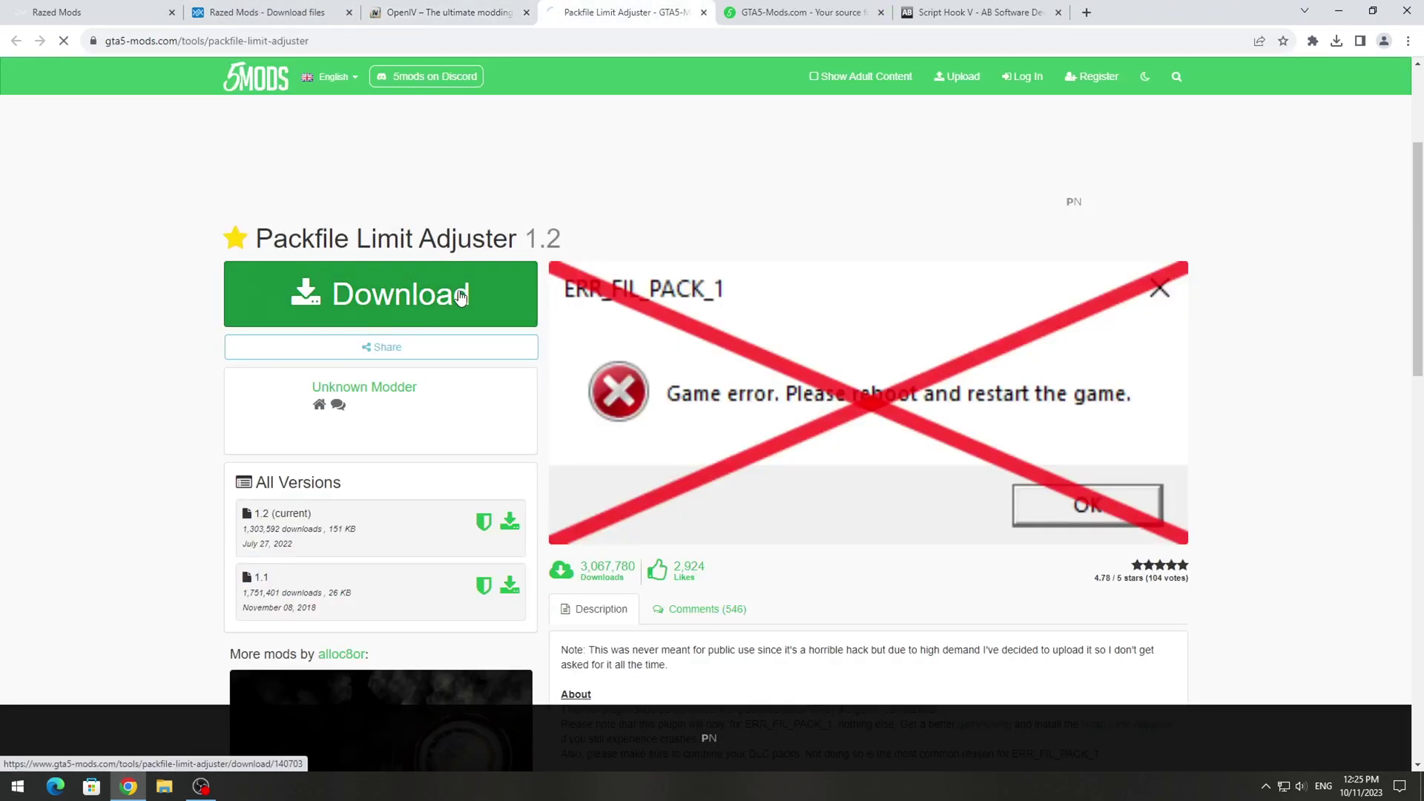
{"action": "key", "text": "ctrl+Tab"}
{"action": "left_click", "coordinate": [445, 326]}
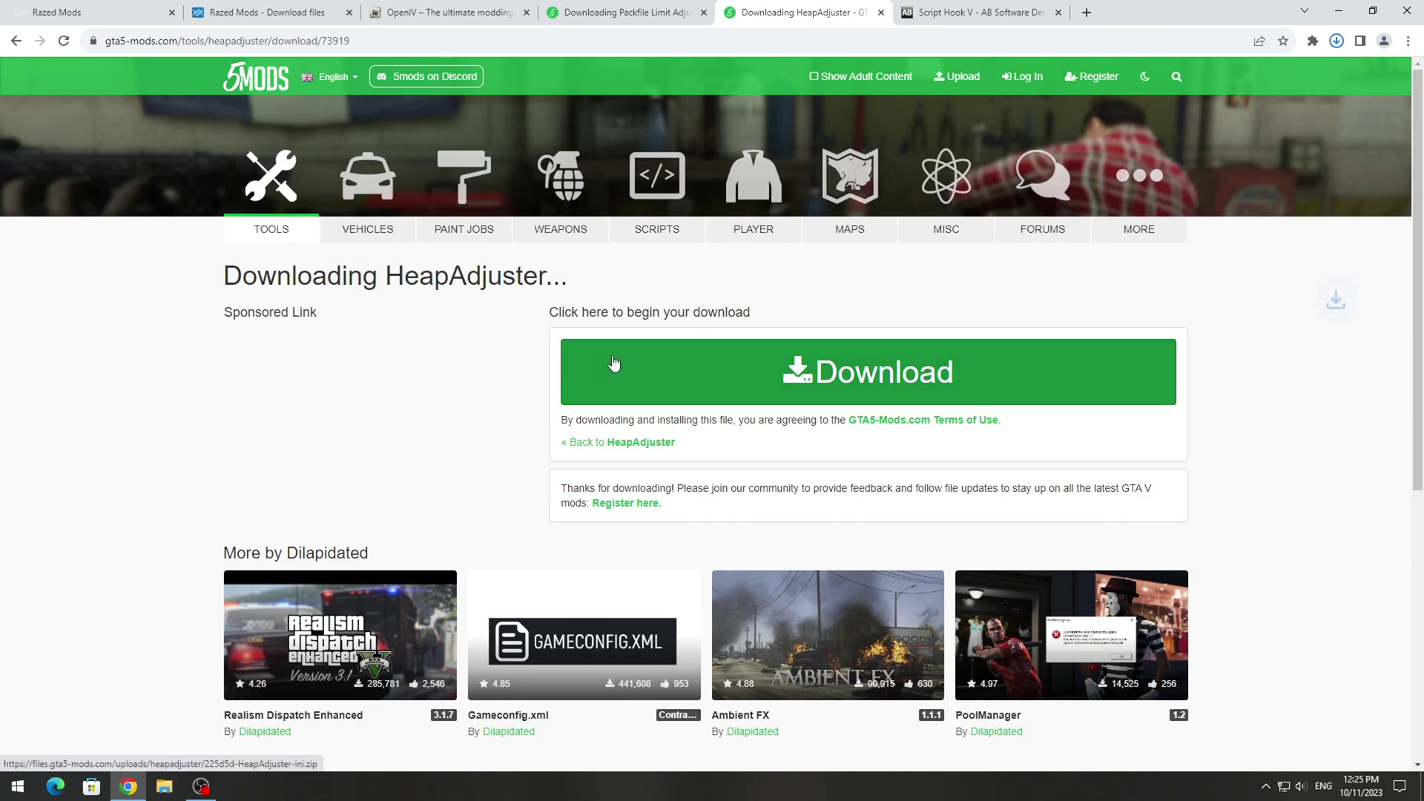
{"action": "key", "text": "ctrl+Tab"}
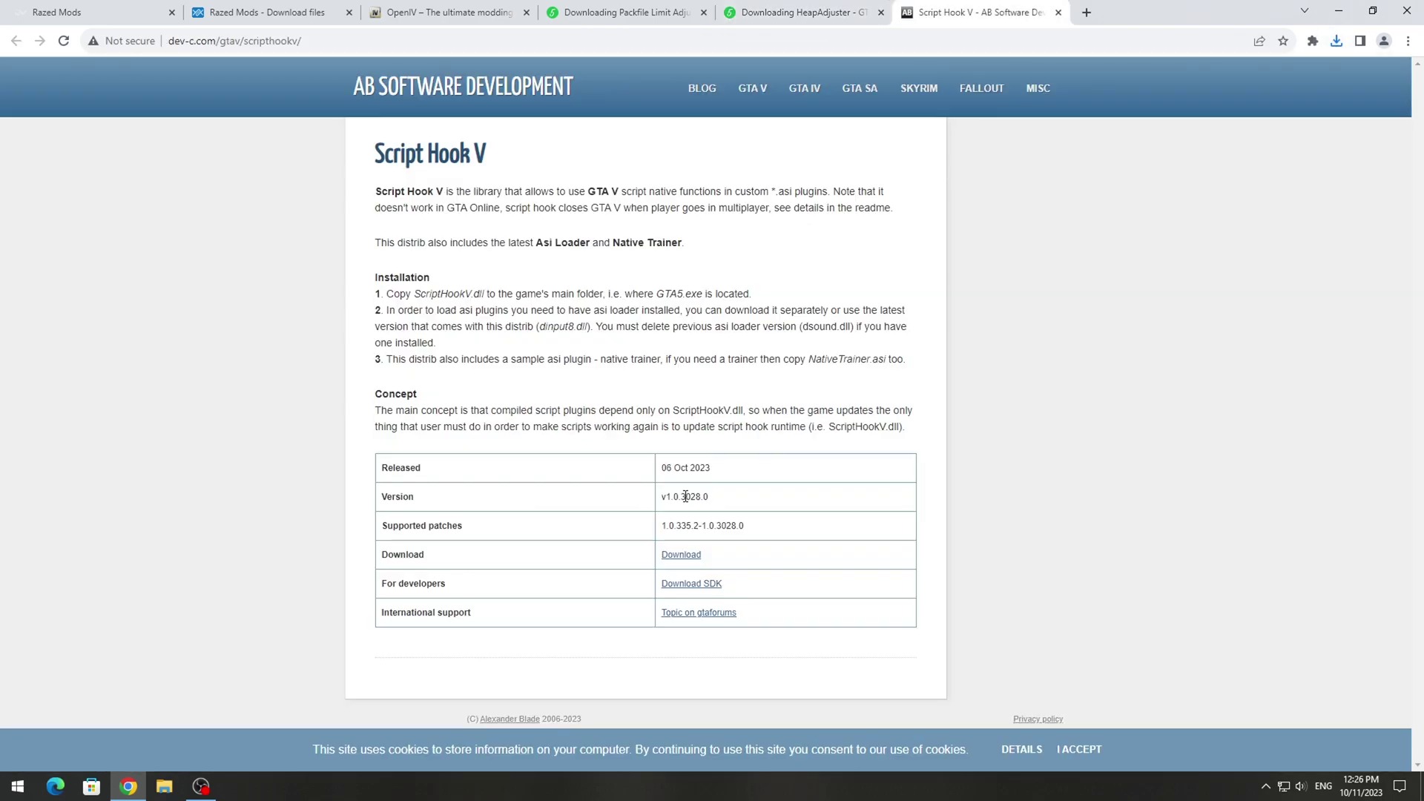
{"action": "left_click", "coordinate": [681, 555]}
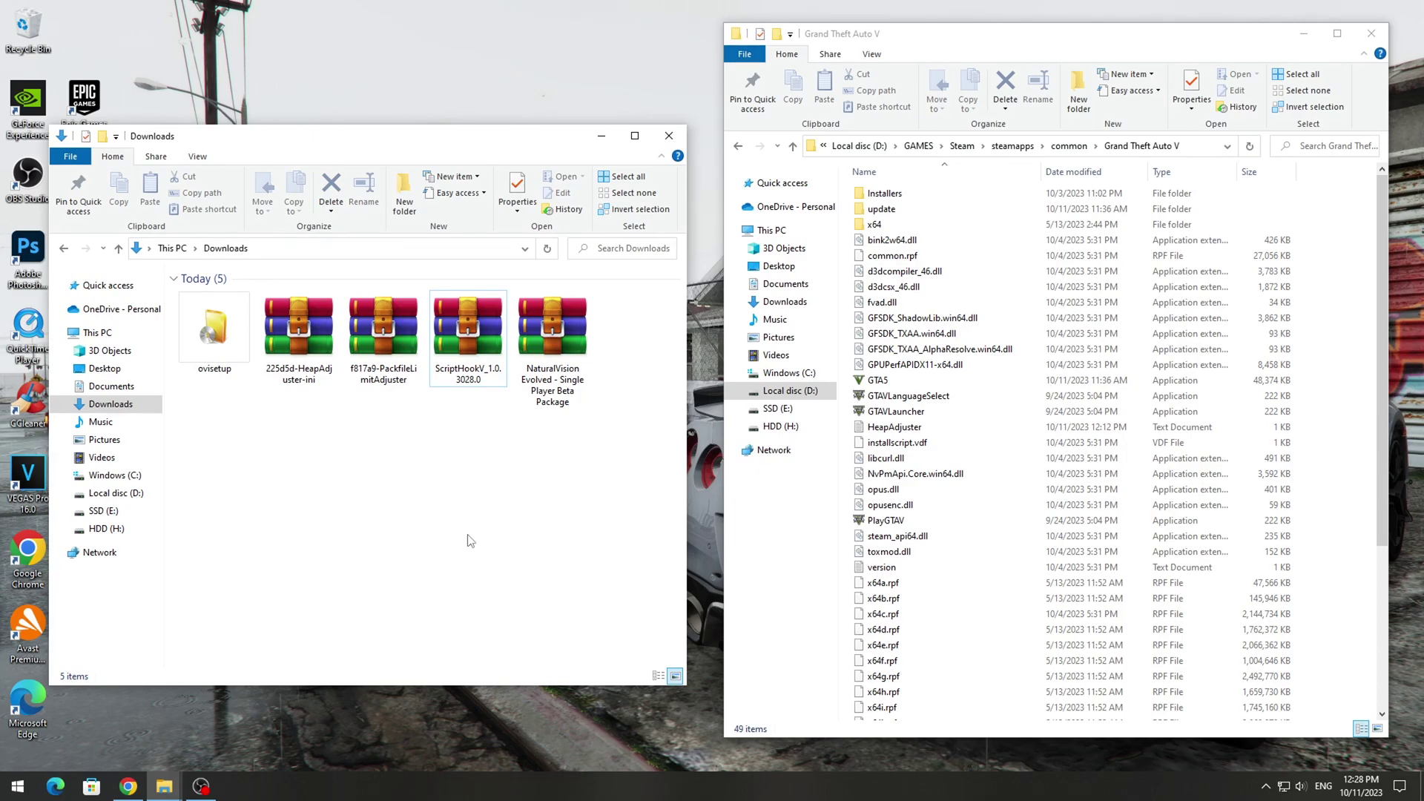
Copy dinput8.dll and ScriptHookV.dll from the ScriptHookV archive's bin folder into the Grand Theft Auto V folder
{"action": "left_click", "coordinate": [1140, 151]}
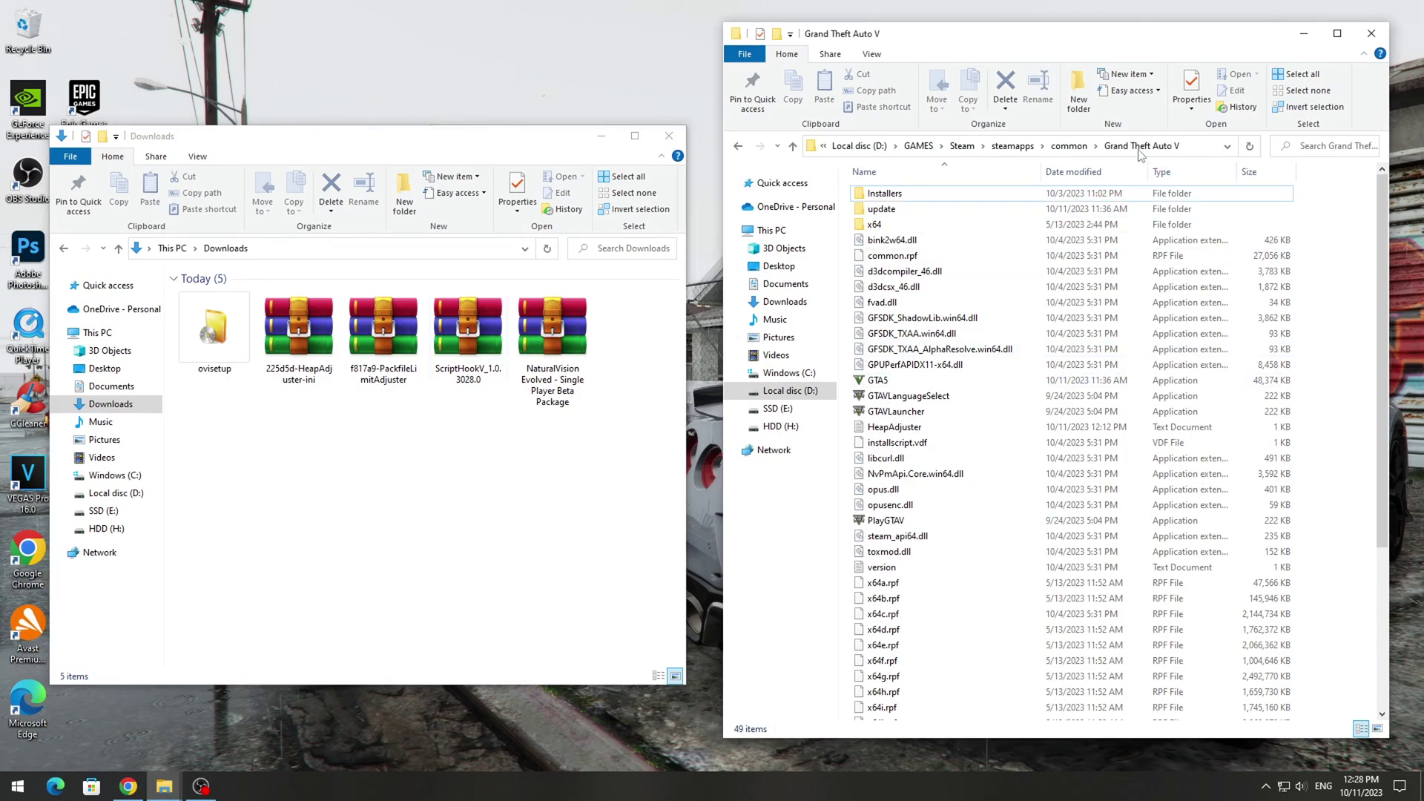
{"action": "left_click", "coordinate": [468, 337]}
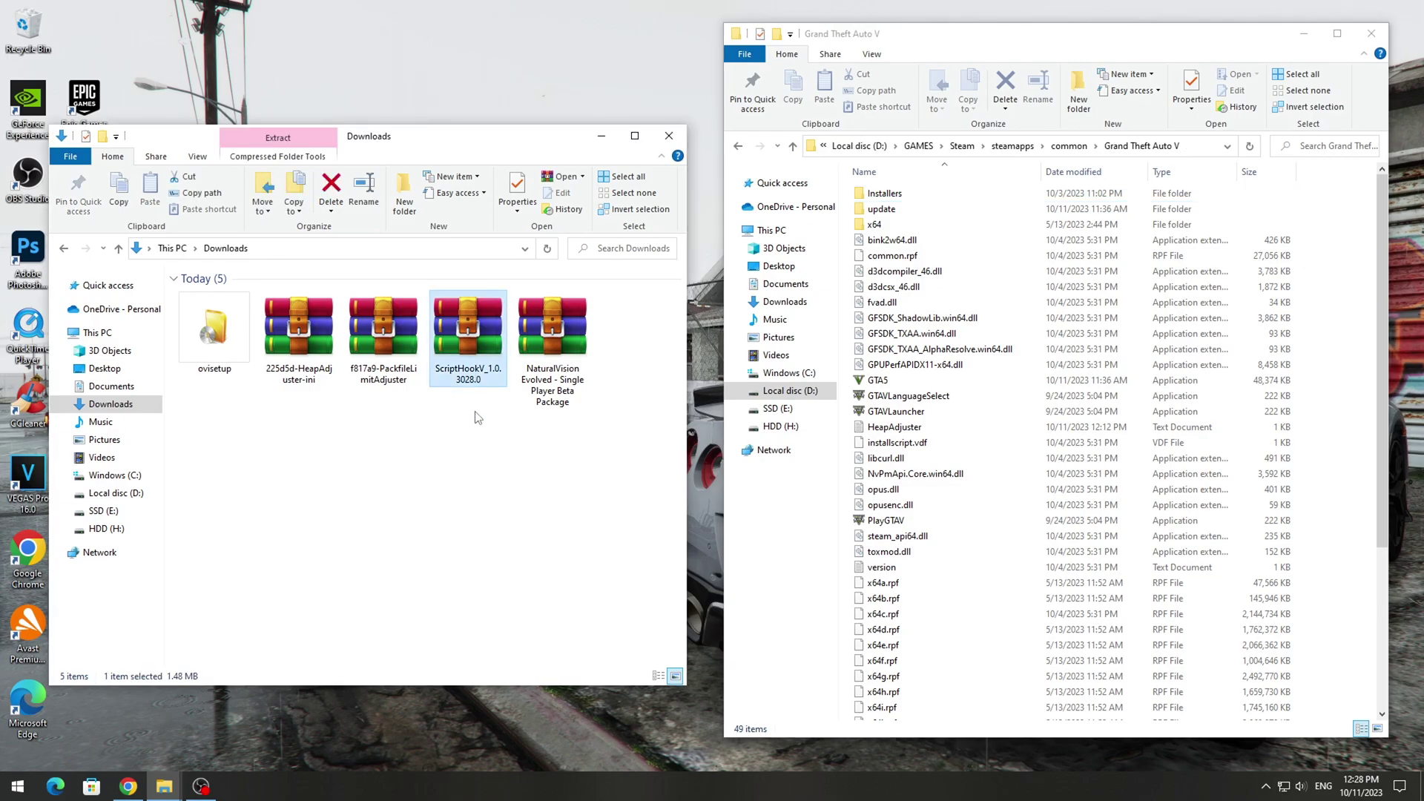
{"action": "double_click", "coordinate": [478, 380]}
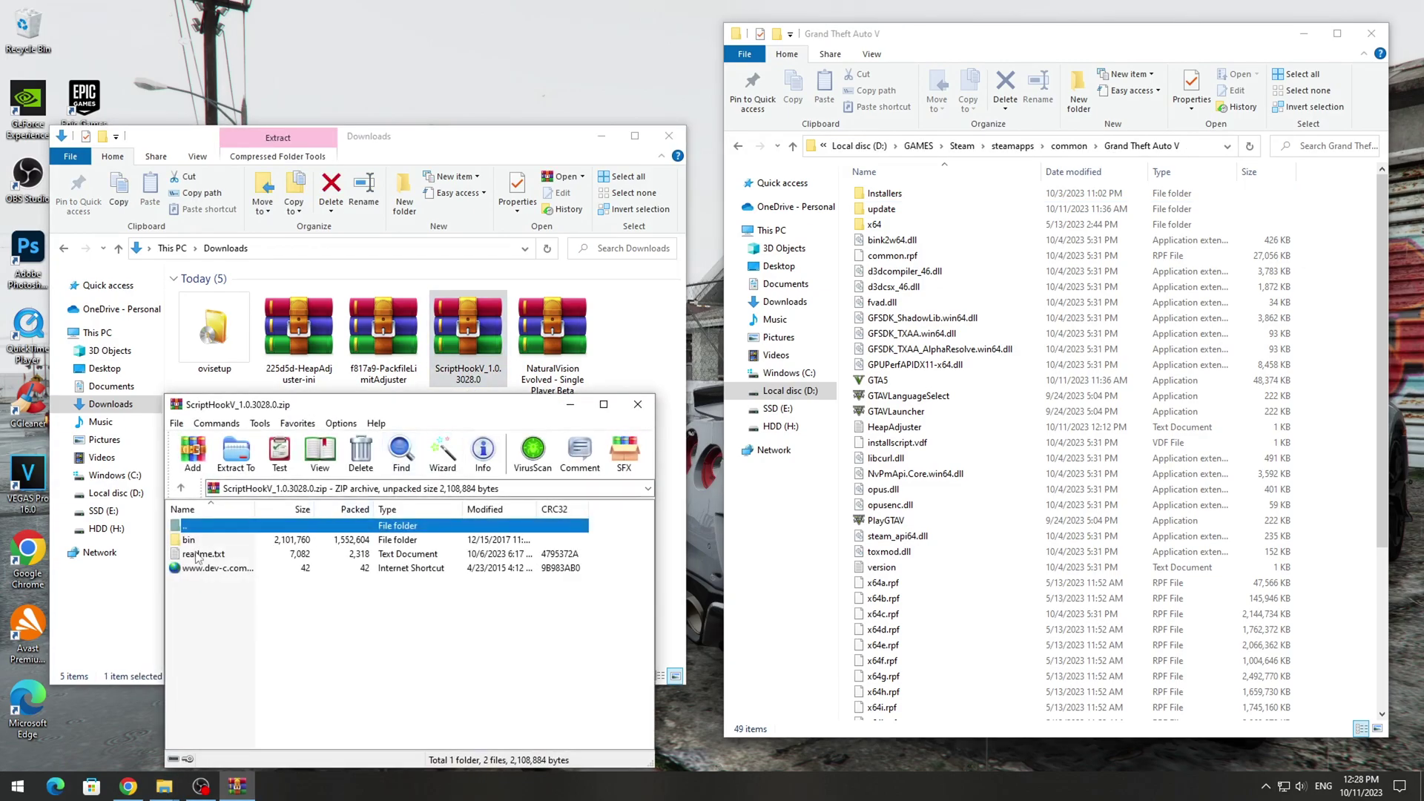
{"action": "left_click", "coordinate": [195, 540]}
{"action": "double_click", "coordinate": [195, 540]}
{"action": "left_click_drag", "start_coordinate": [207, 541], "coordinate": [1329, 512]}
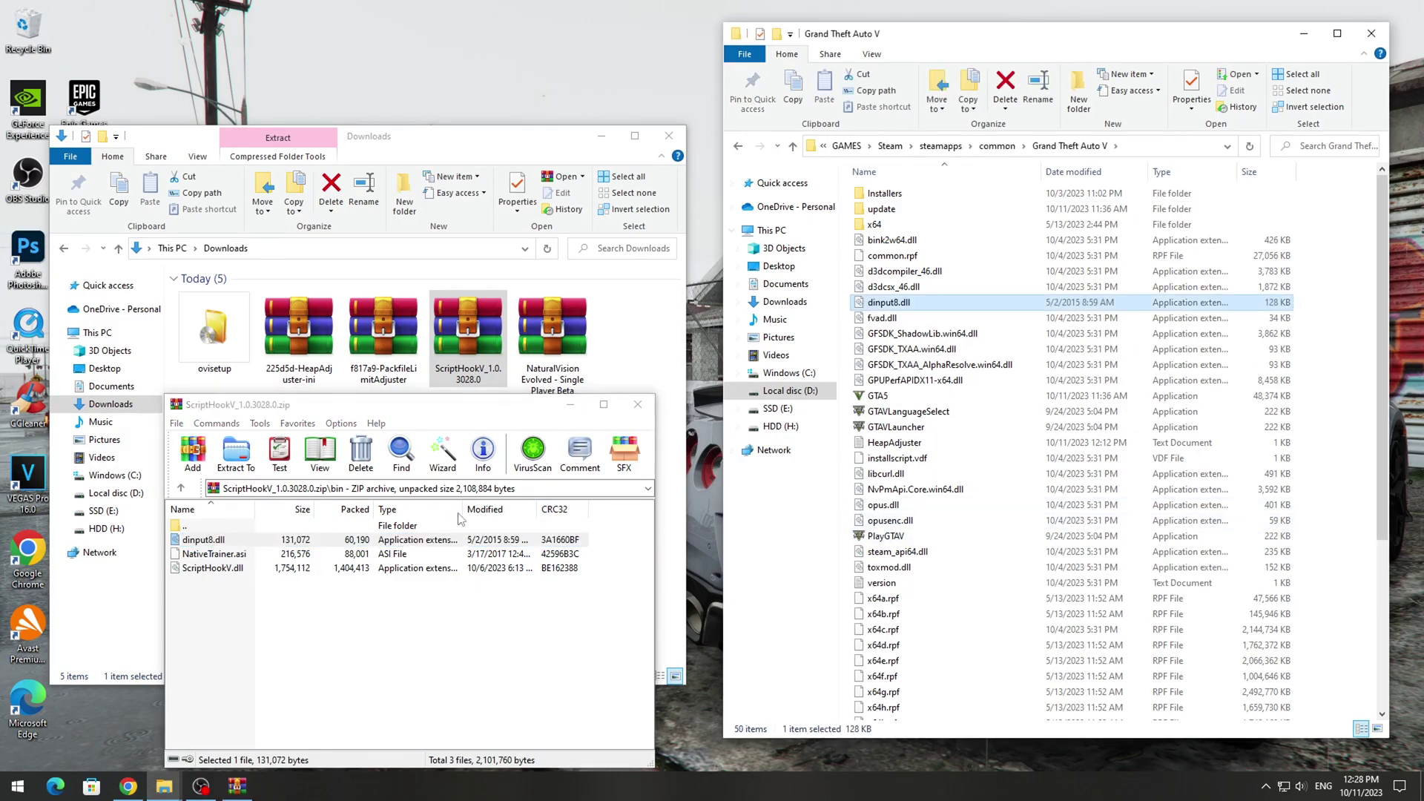
{"action": "left_click_drag", "start_coordinate": [232, 570], "coordinate": [1319, 598]}
{"action": "left_click", "coordinate": [638, 404]}
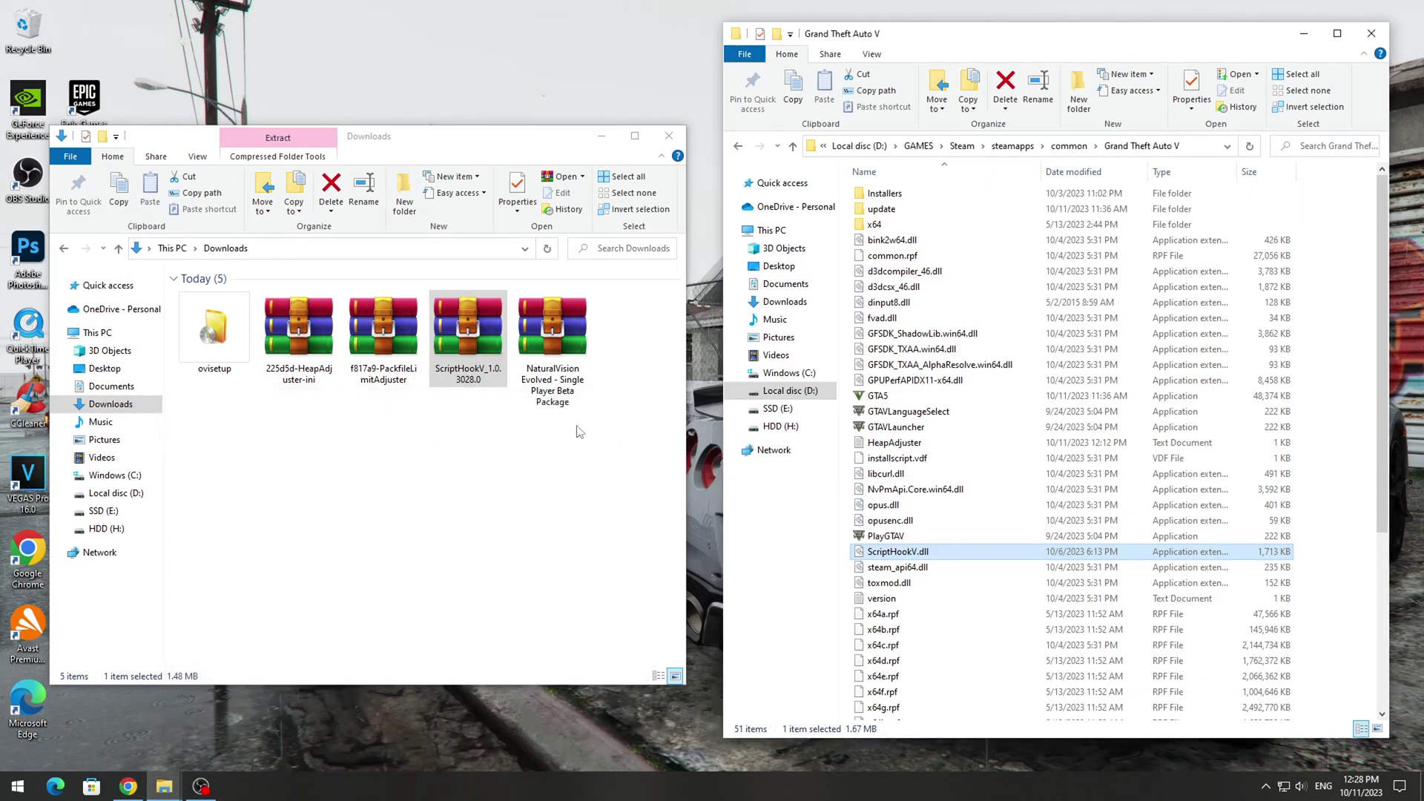
Copy both PackfileLimitAdjuster and HeapAdjuster files into the Grand Theft Auto V folder, then close it
{"action": "double_click", "coordinate": [375, 374]}
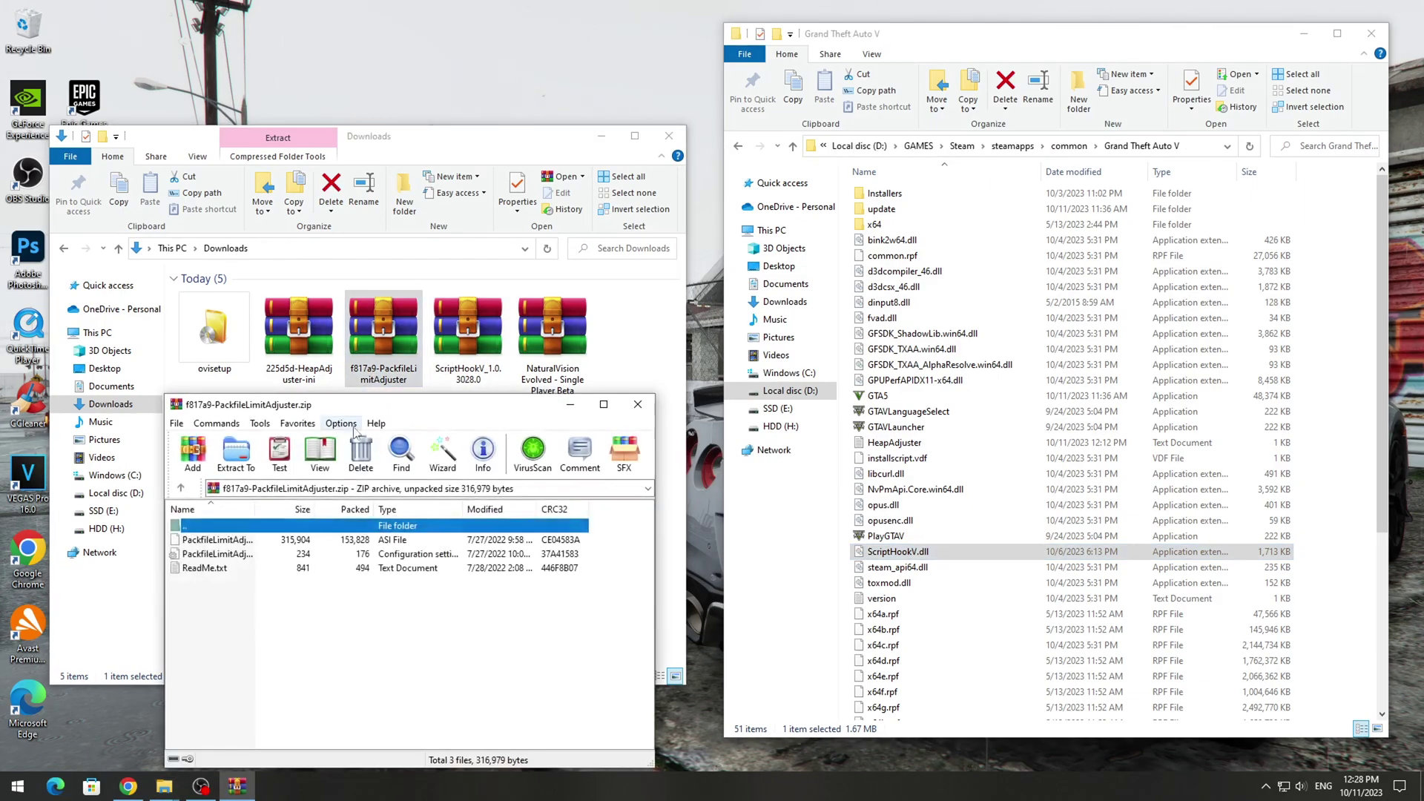
{"action": "left_click_drag", "start_coordinate": [612, 559], "coordinate": [1292, 622]}
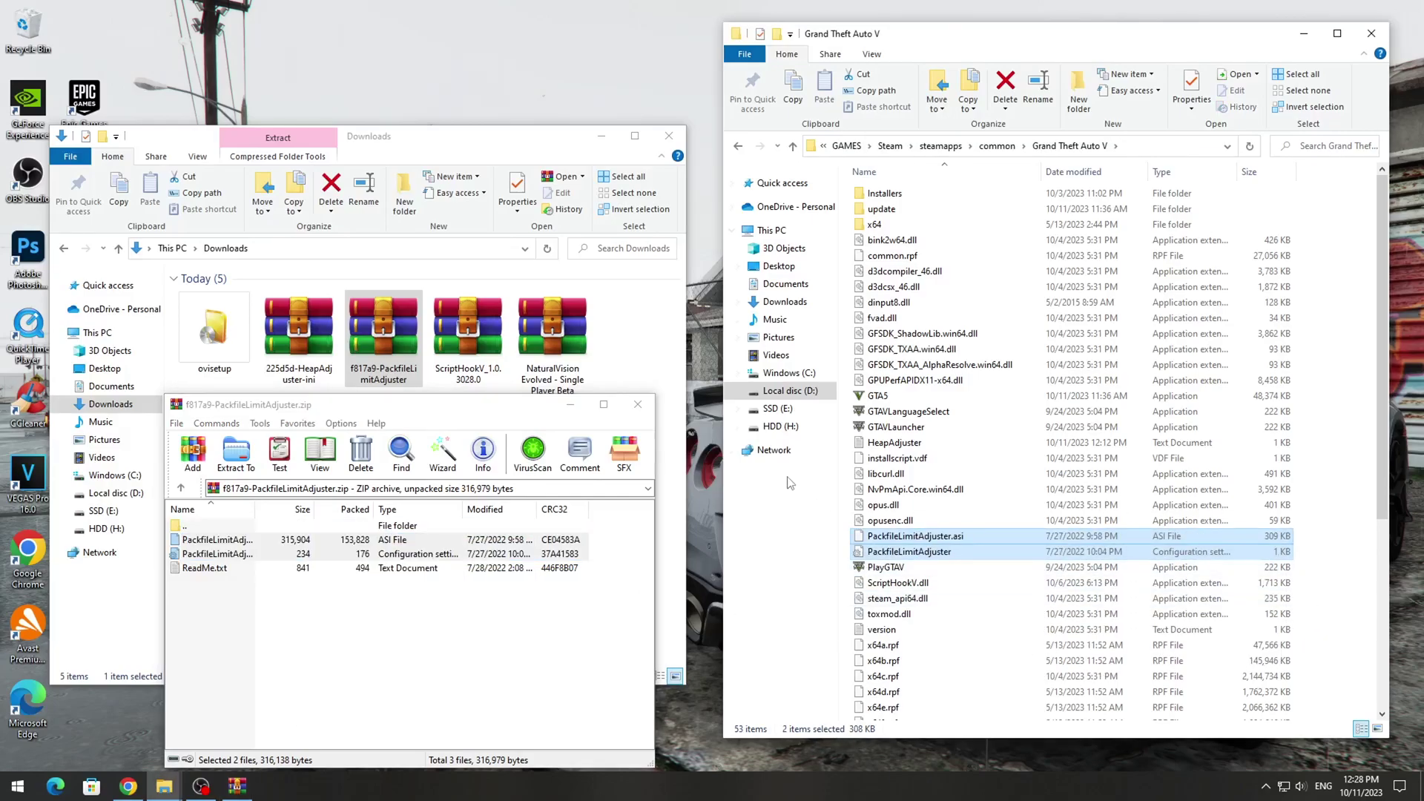
{"action": "left_click", "coordinate": [638, 404]}
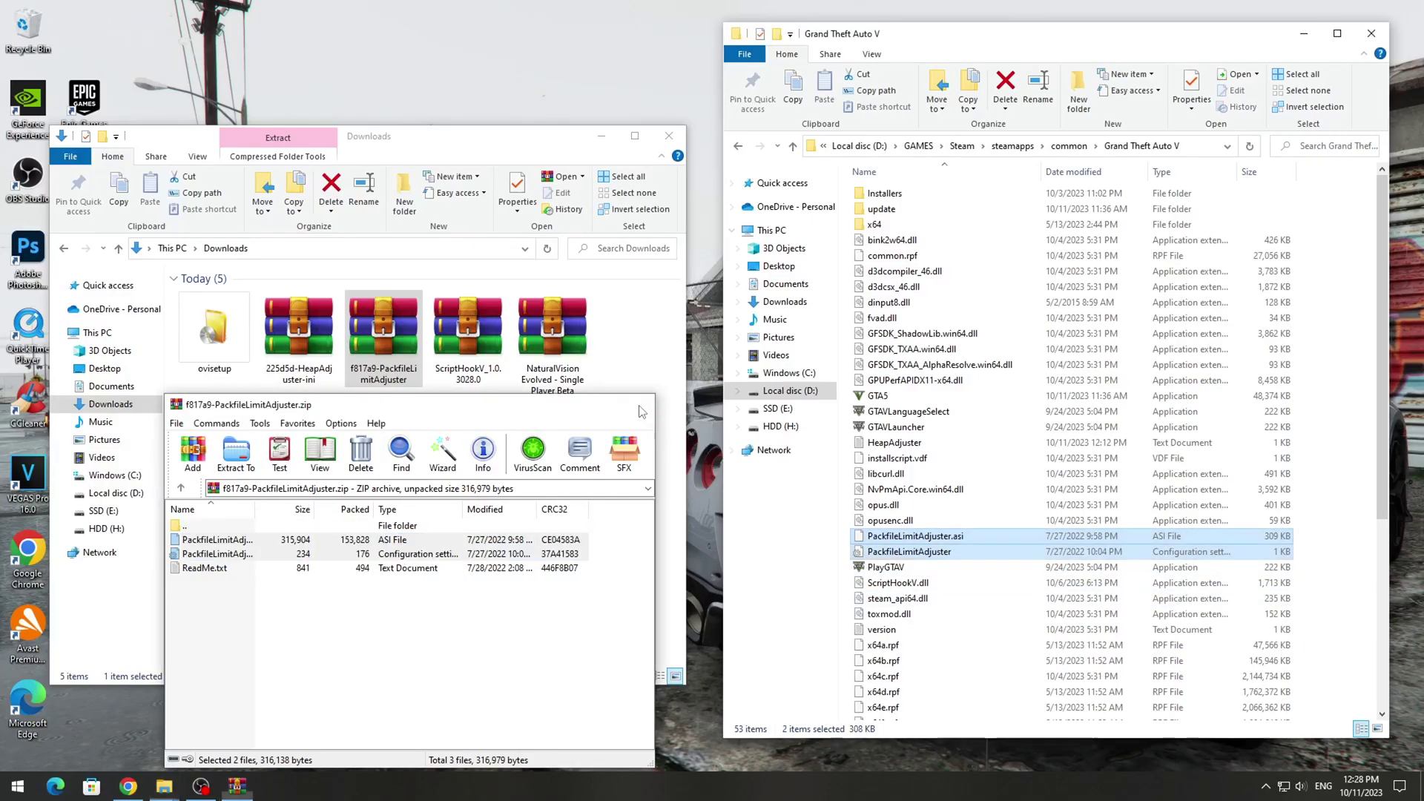
{"action": "left_click", "coordinate": [300, 379]}
{"action": "double_click", "coordinate": [301, 379]}
{"action": "left_click_drag", "start_coordinate": [269, 581], "coordinate": [1184, 589]}
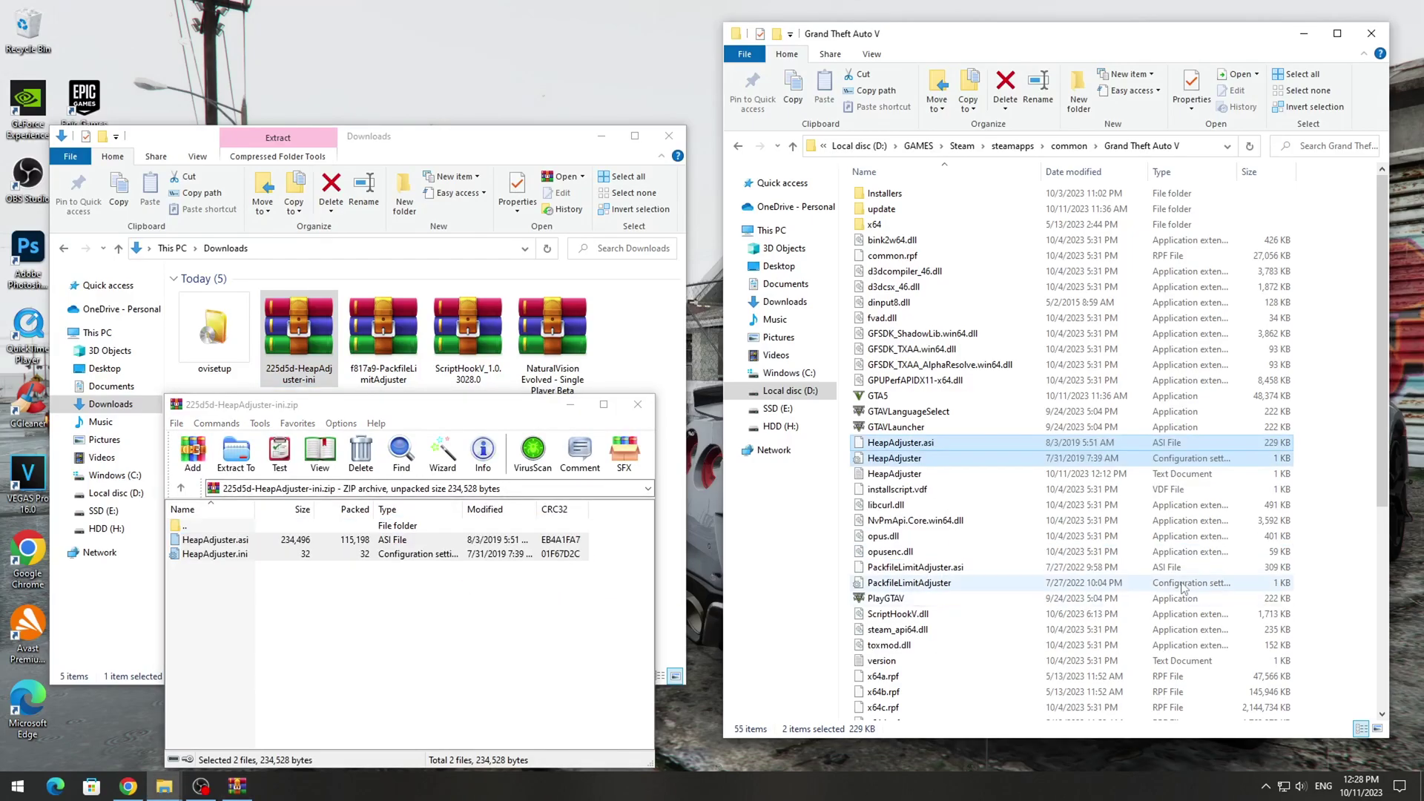
{"action": "left_click", "coordinate": [637, 405]}
{"action": "left_click", "coordinate": [1370, 34]}
Delete the three used mod archives from Downloads
{"action": "left_click_drag", "start_coordinate": [481, 152], "coordinate": [810, 152]}
{"action": "left_click_drag", "start_coordinate": [798, 430], "coordinate": [637, 371]}
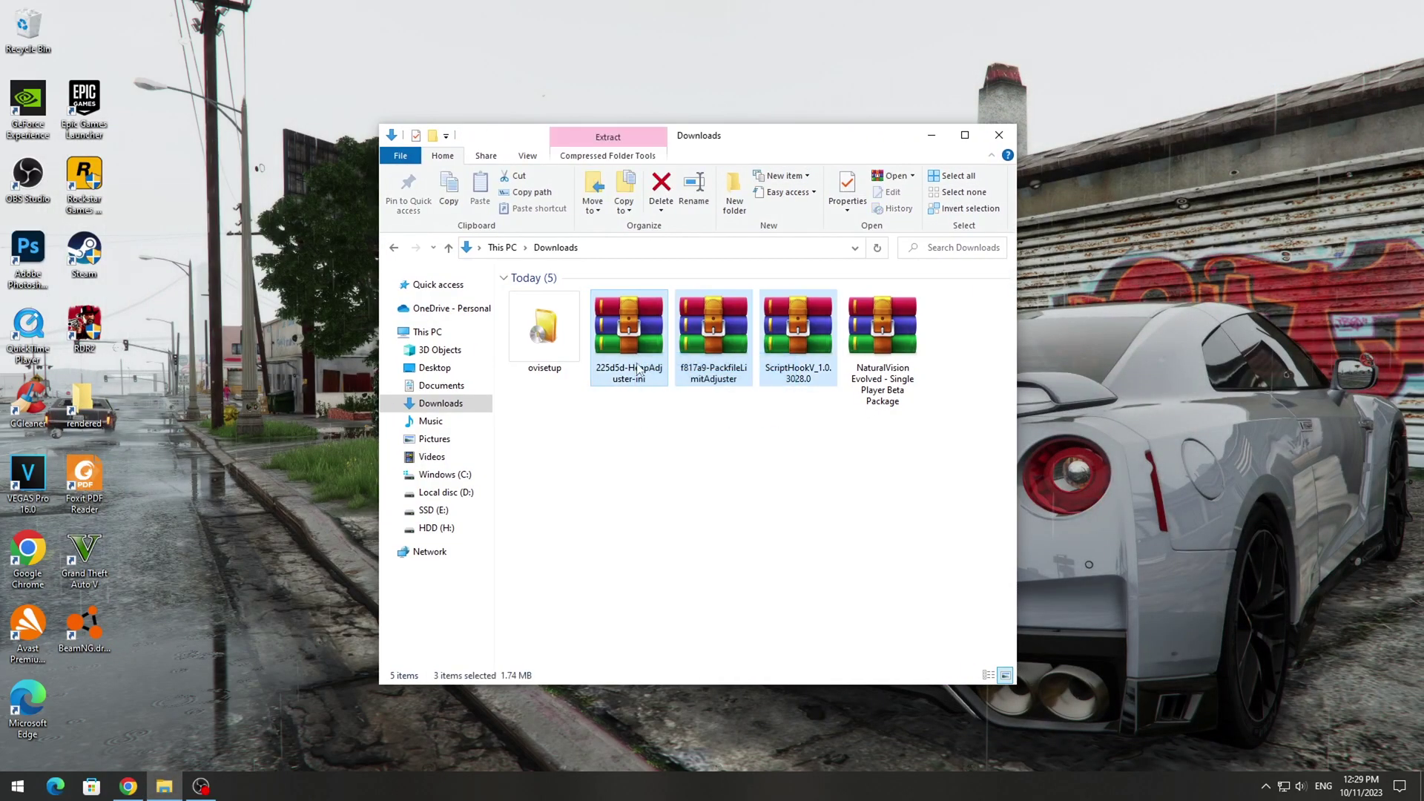
{"action": "key", "text": "Delete"}
Copy the INSTALL - Gameconfig for Vehicle Mods OIV from NaturalVision's Optional Add-Ons into Downloads
{"action": "left_click", "coordinate": [759, 407]}
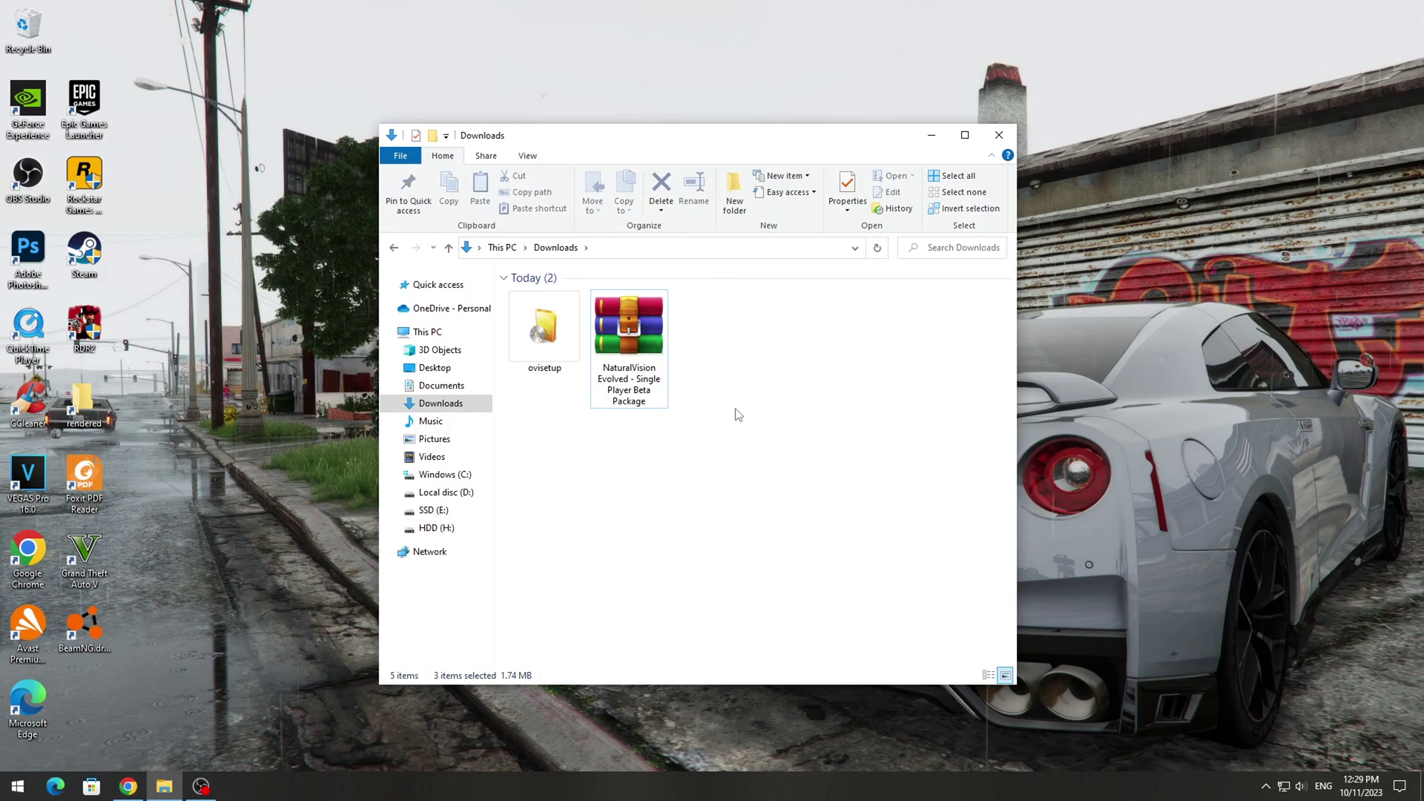
{"action": "double_click", "coordinate": [630, 399]}
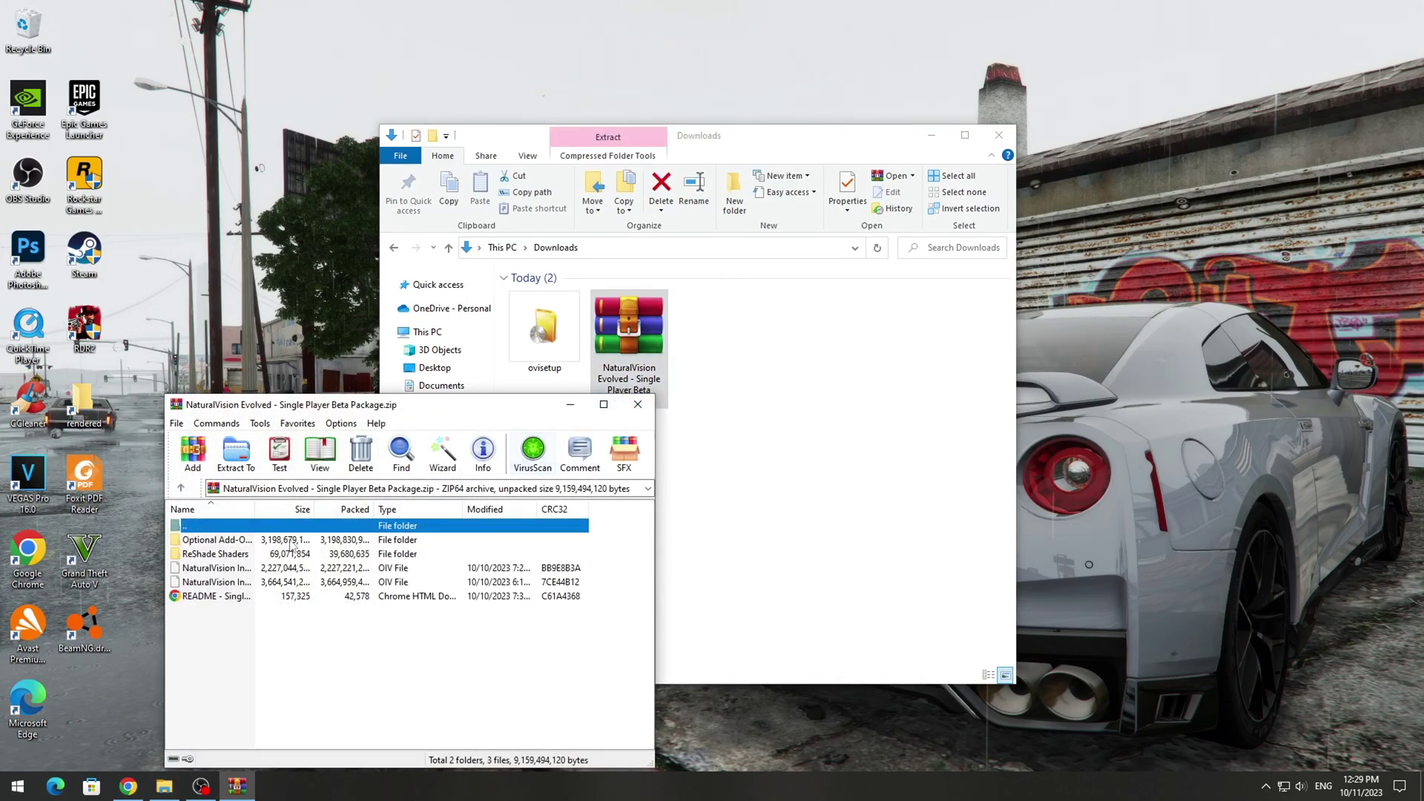
{"action": "left_click", "coordinate": [419, 541]}
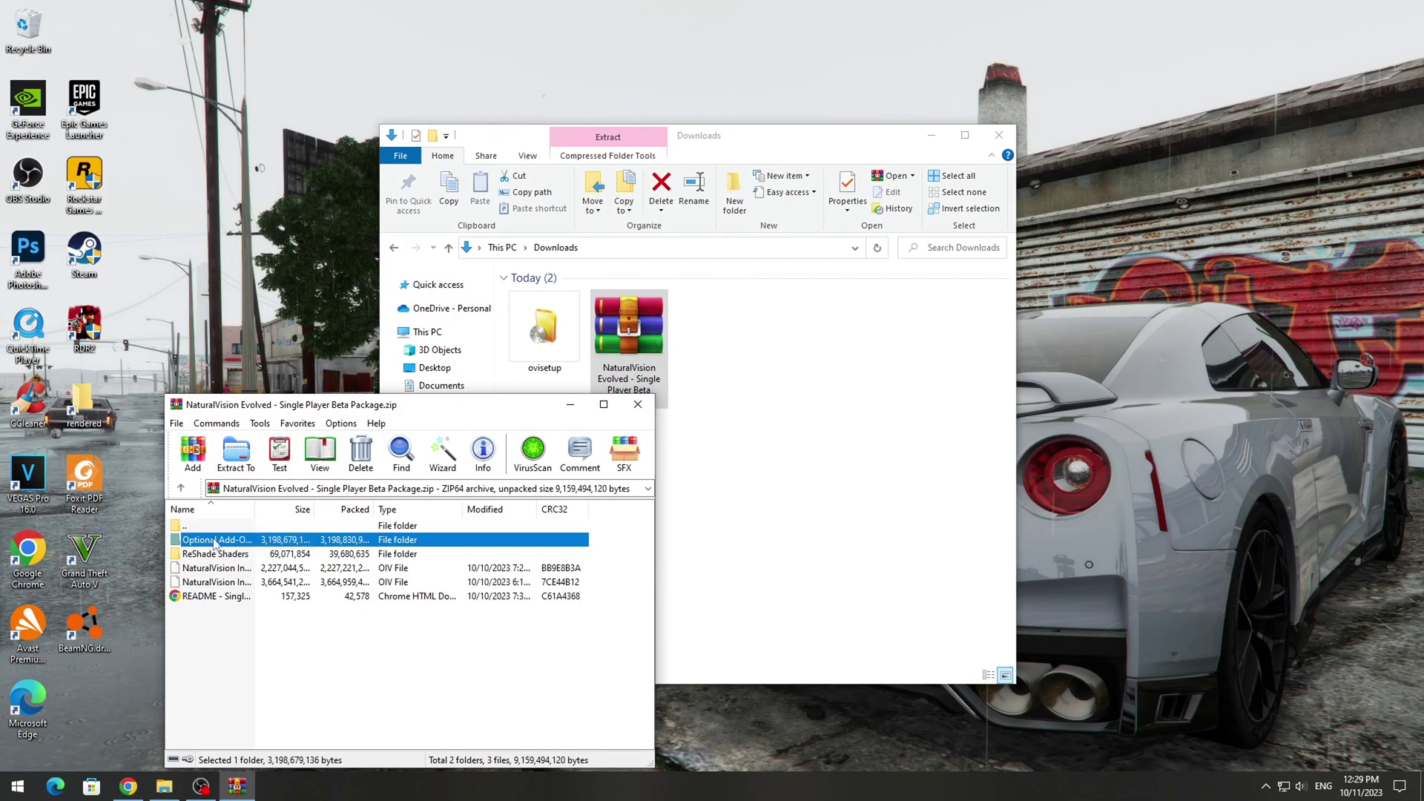
{"action": "double_click", "coordinate": [310, 545]}
{"action": "scroll", "coordinate": [247, 719], "scroll_direction": "down", "scroll_amount": 3}
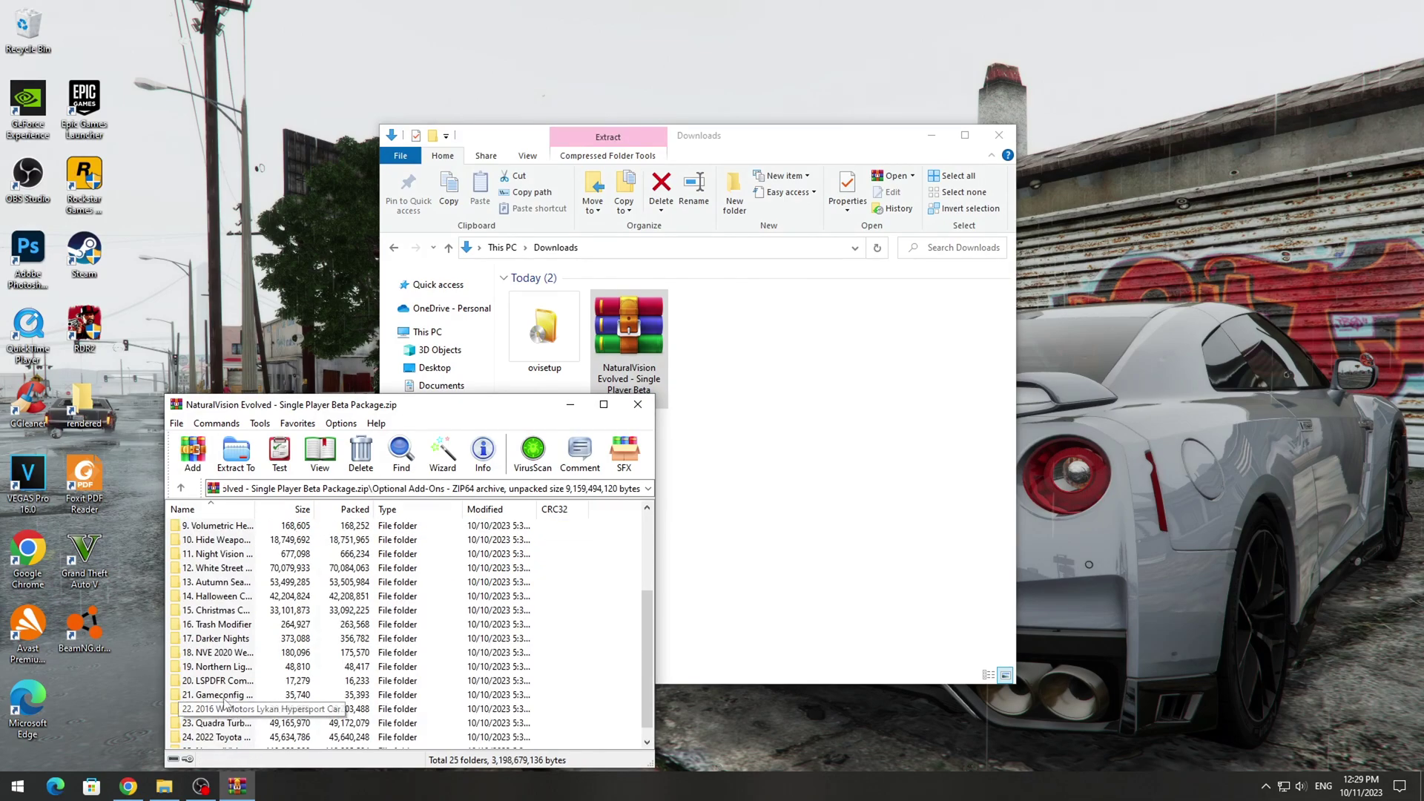
{"action": "left_click", "coordinate": [235, 697]}
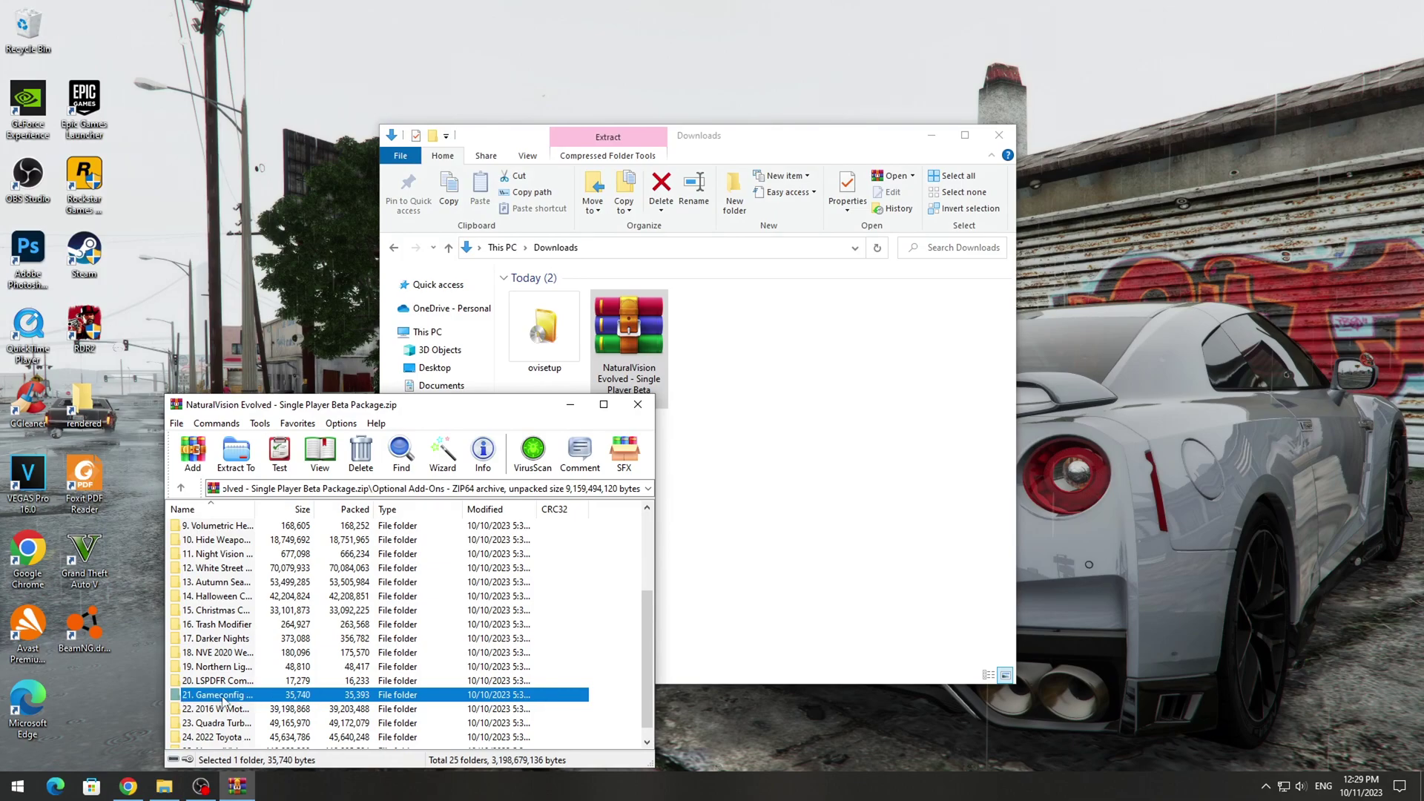
{"action": "double_click", "coordinate": [222, 697]}
{"action": "left_click", "coordinate": [229, 546]}
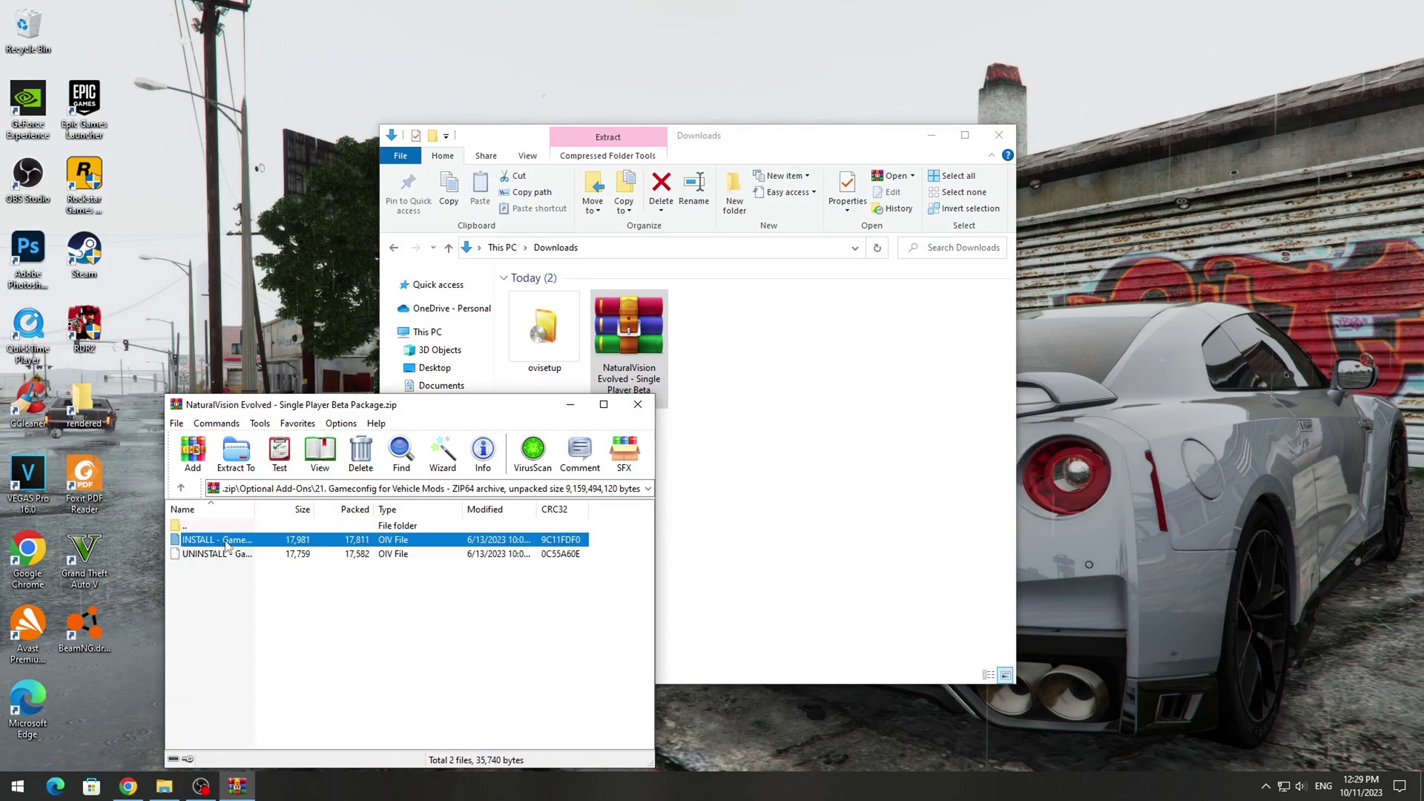
{"action": "left_click_drag", "start_coordinate": [229, 547], "coordinate": [790, 525]}
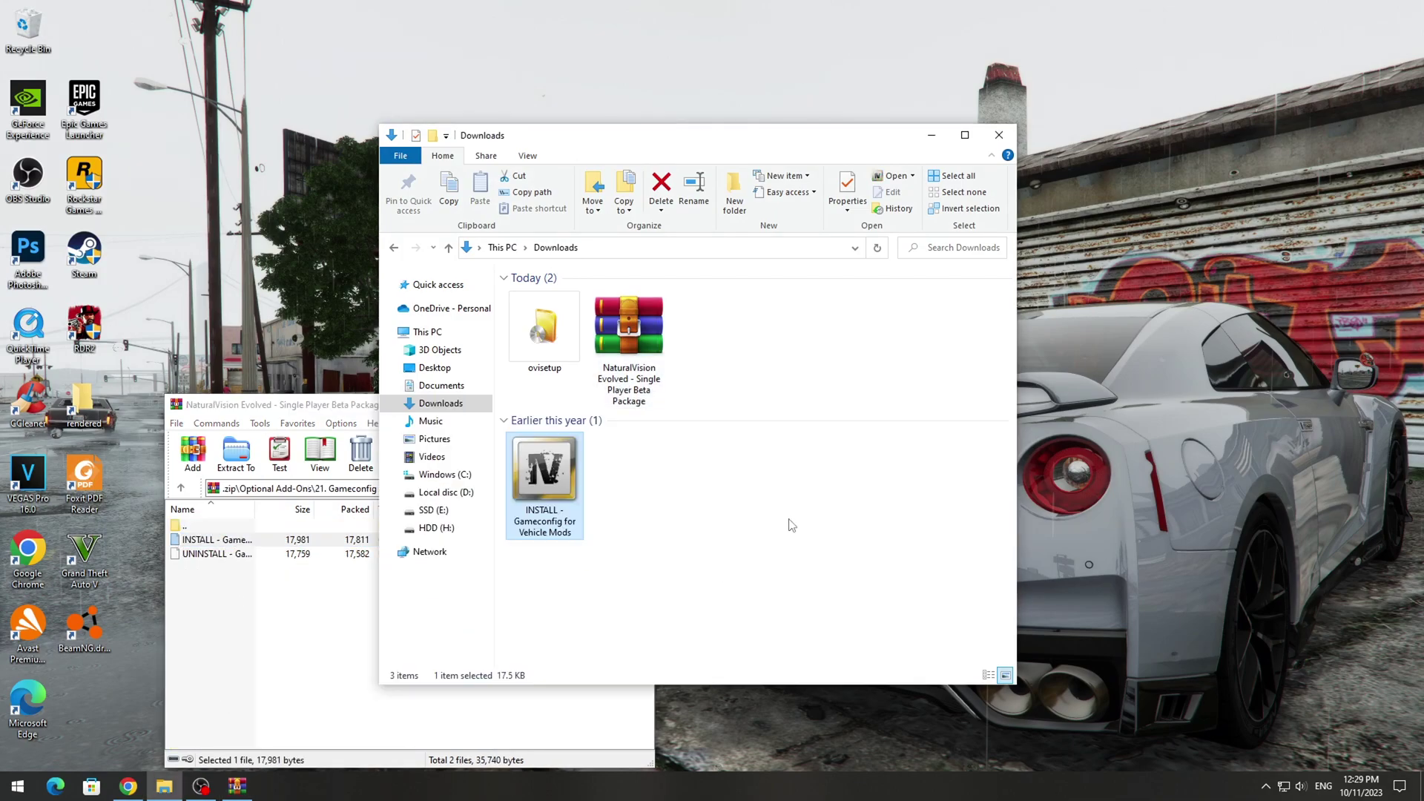
Close the archive and delete the NaturalVision Evolved package
{"action": "left_click", "coordinate": [311, 632]}
{"action": "left_click", "coordinate": [640, 404]}
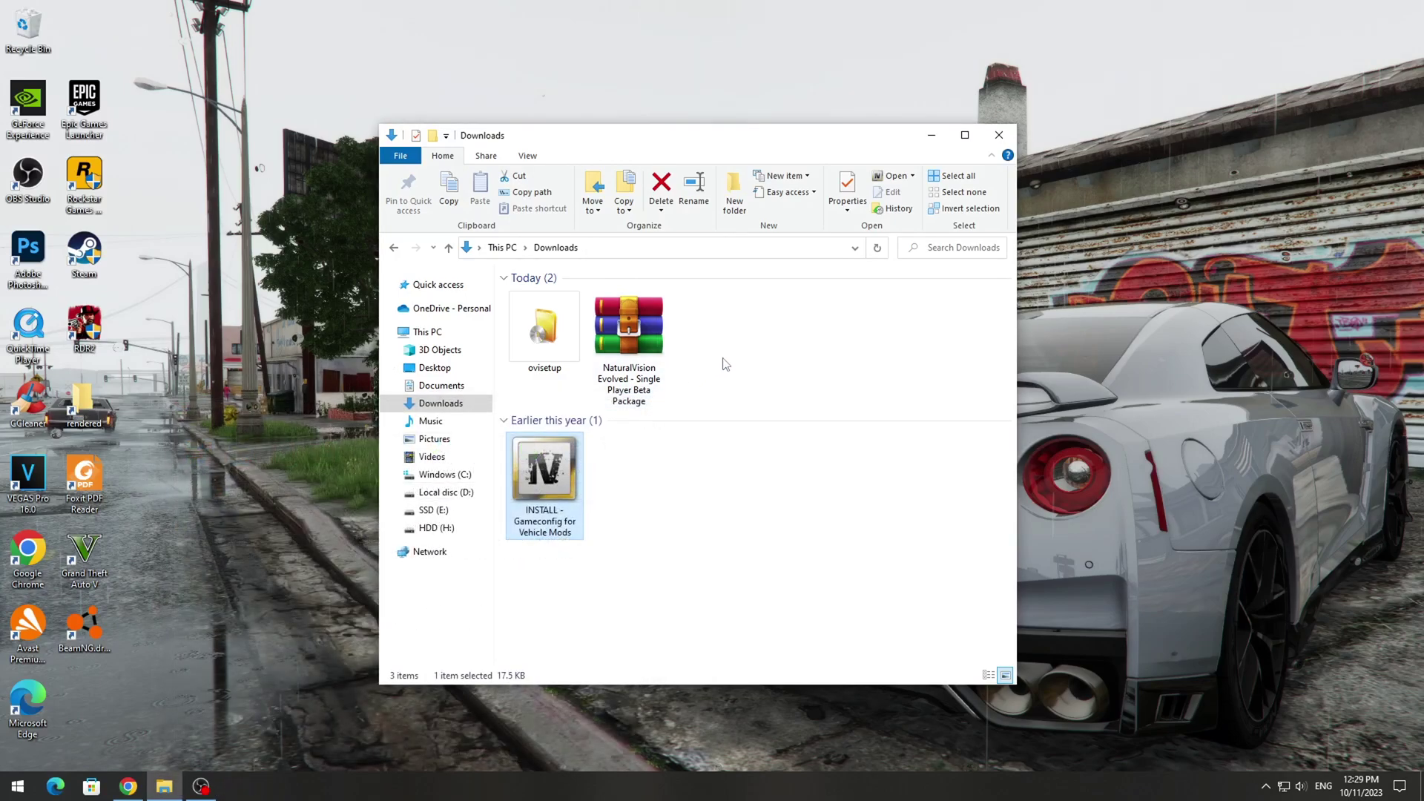
{"action": "left_click", "coordinate": [726, 363]}
{"action": "left_click", "coordinate": [645, 383]}
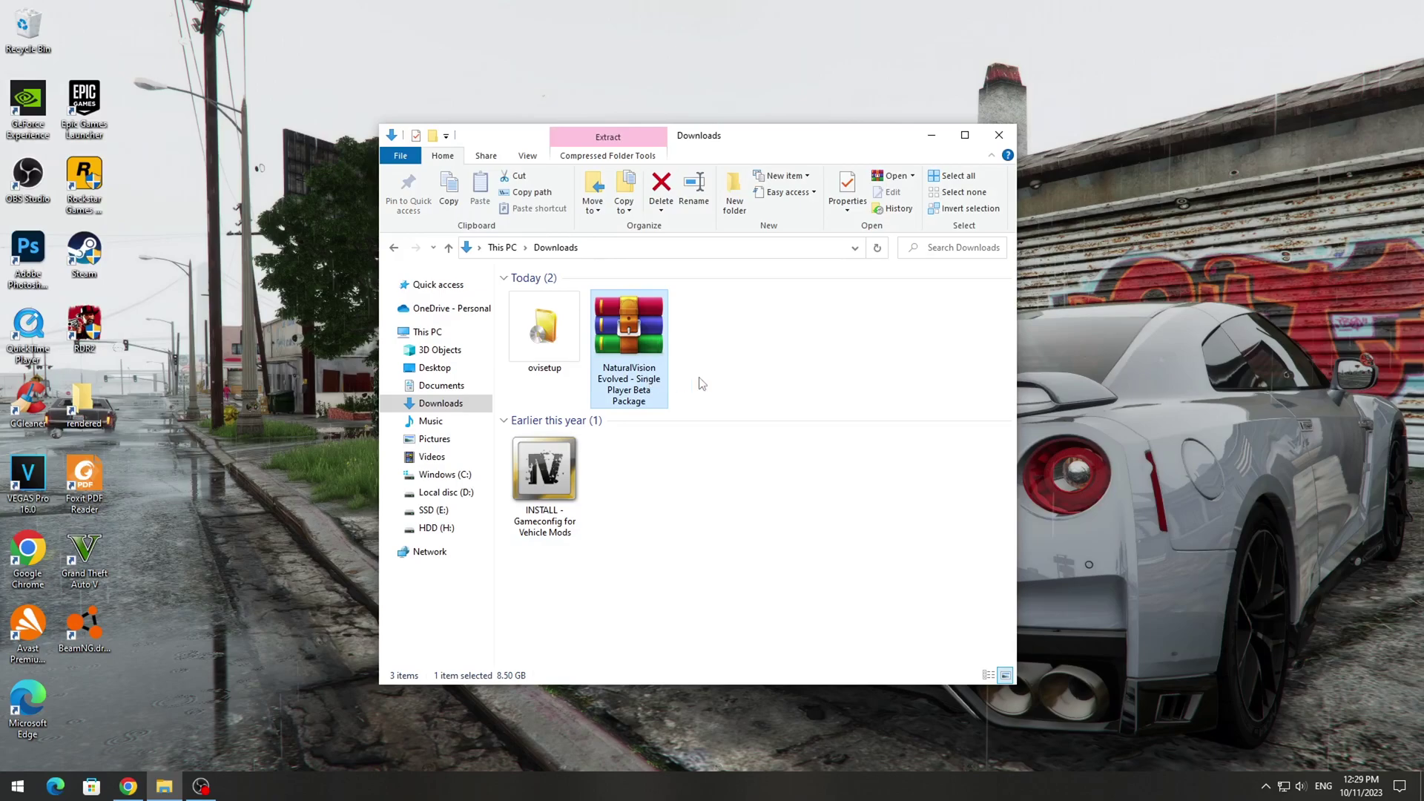
{"action": "key", "text": "Delete"}
{"action": "key", "text": "Return"}
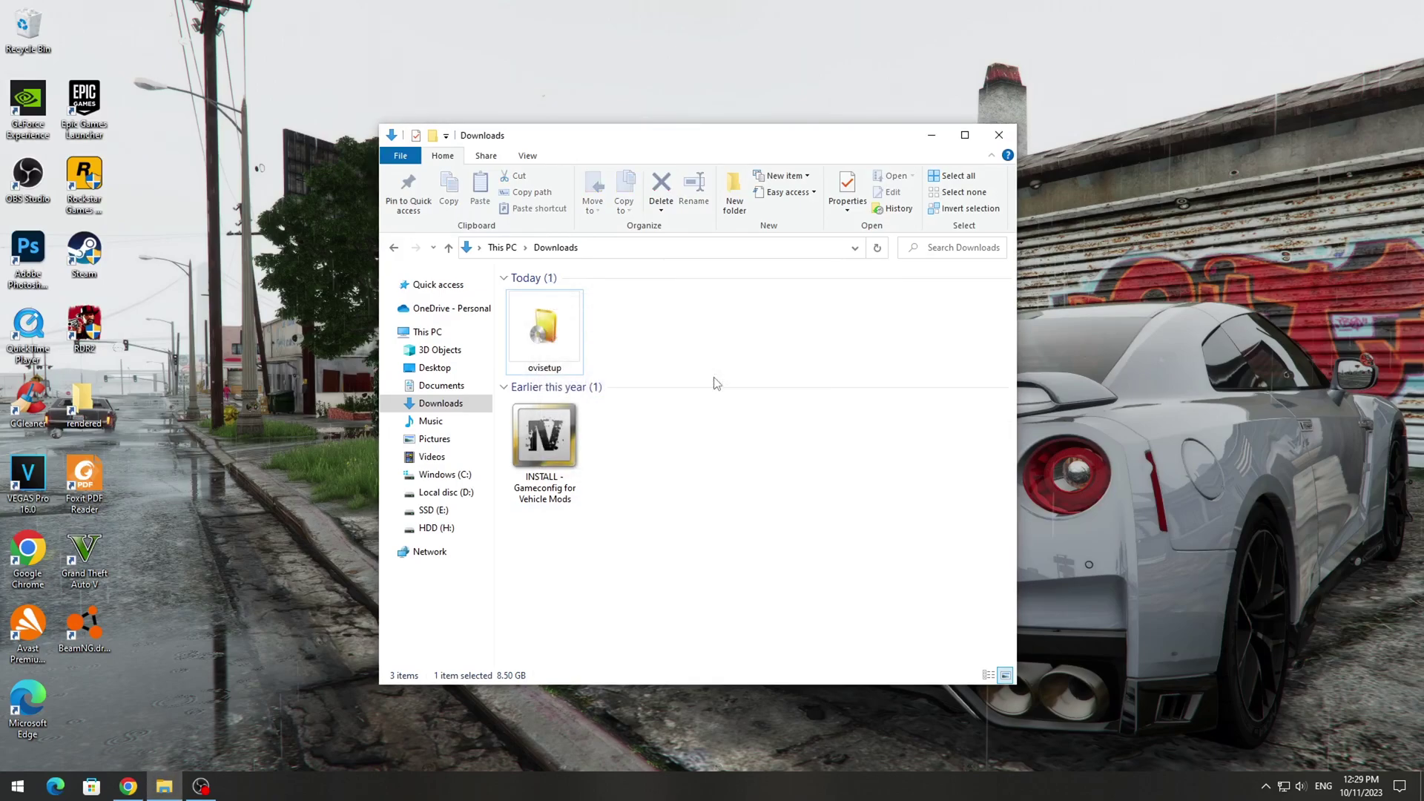
Install OpenIV in English with its 20.4 Mb download, then launch it from the desktop
{"action": "double_click", "coordinate": [574, 353]}
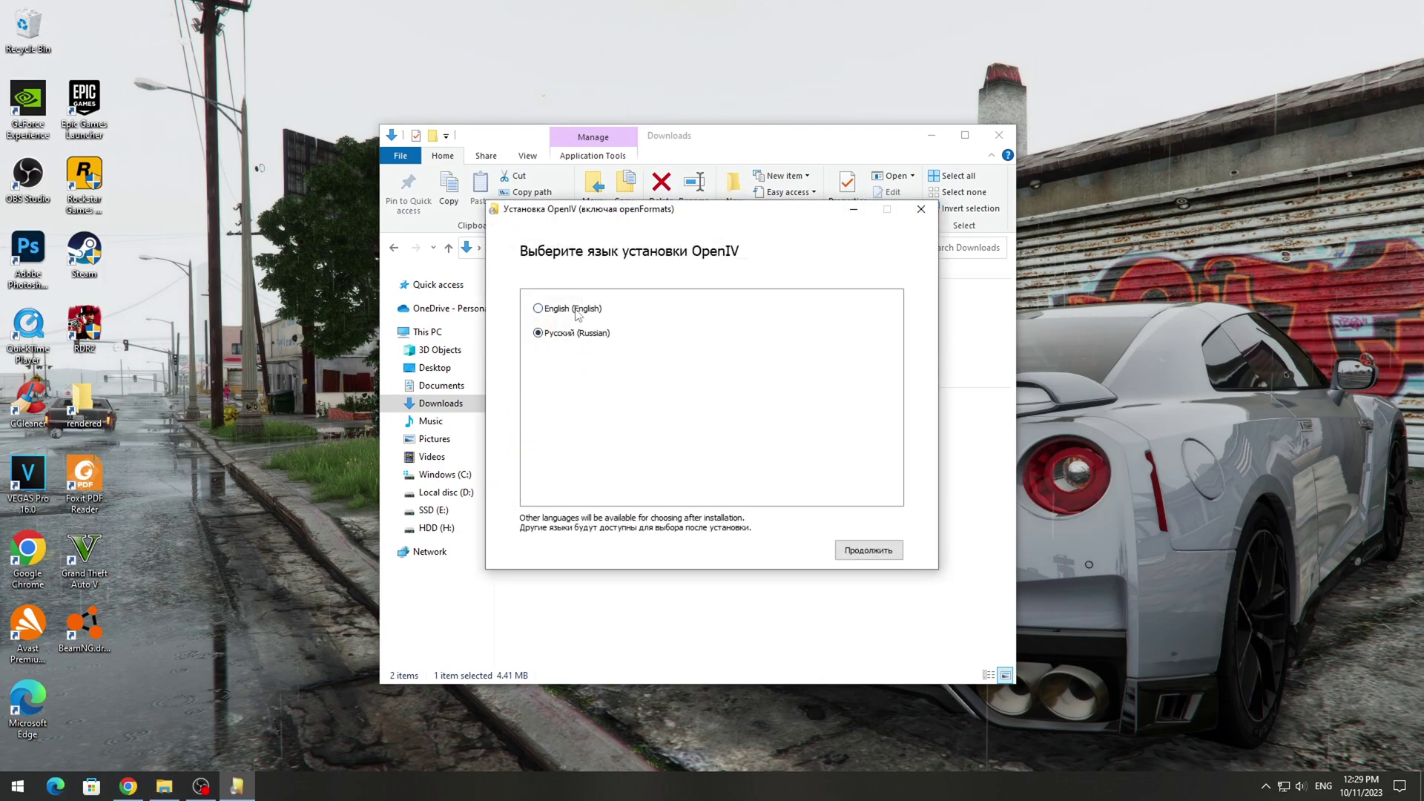
{"action": "left_click", "coordinate": [864, 550]}
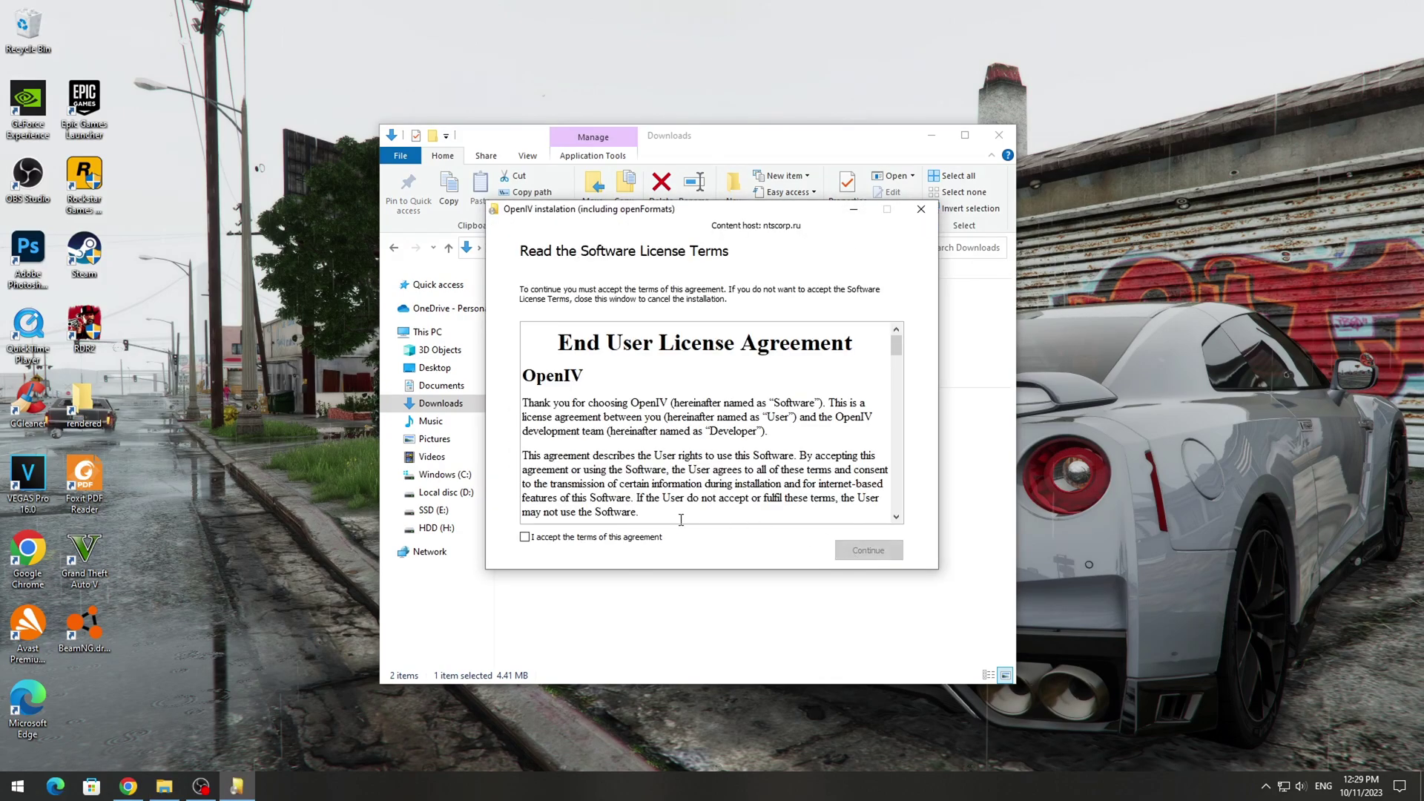
{"action": "left_click", "coordinate": [869, 551]}
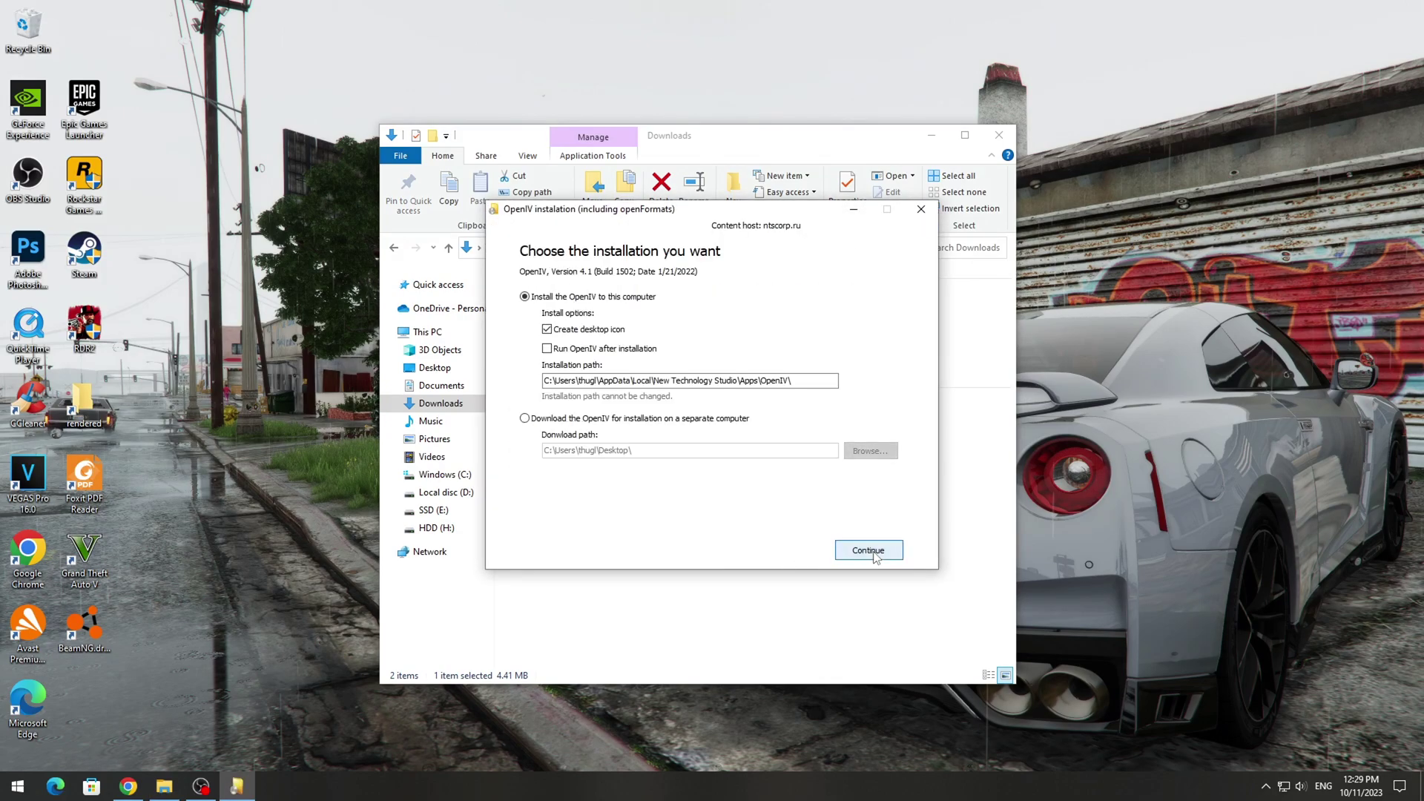
{"action": "left_click", "coordinate": [874, 556]}
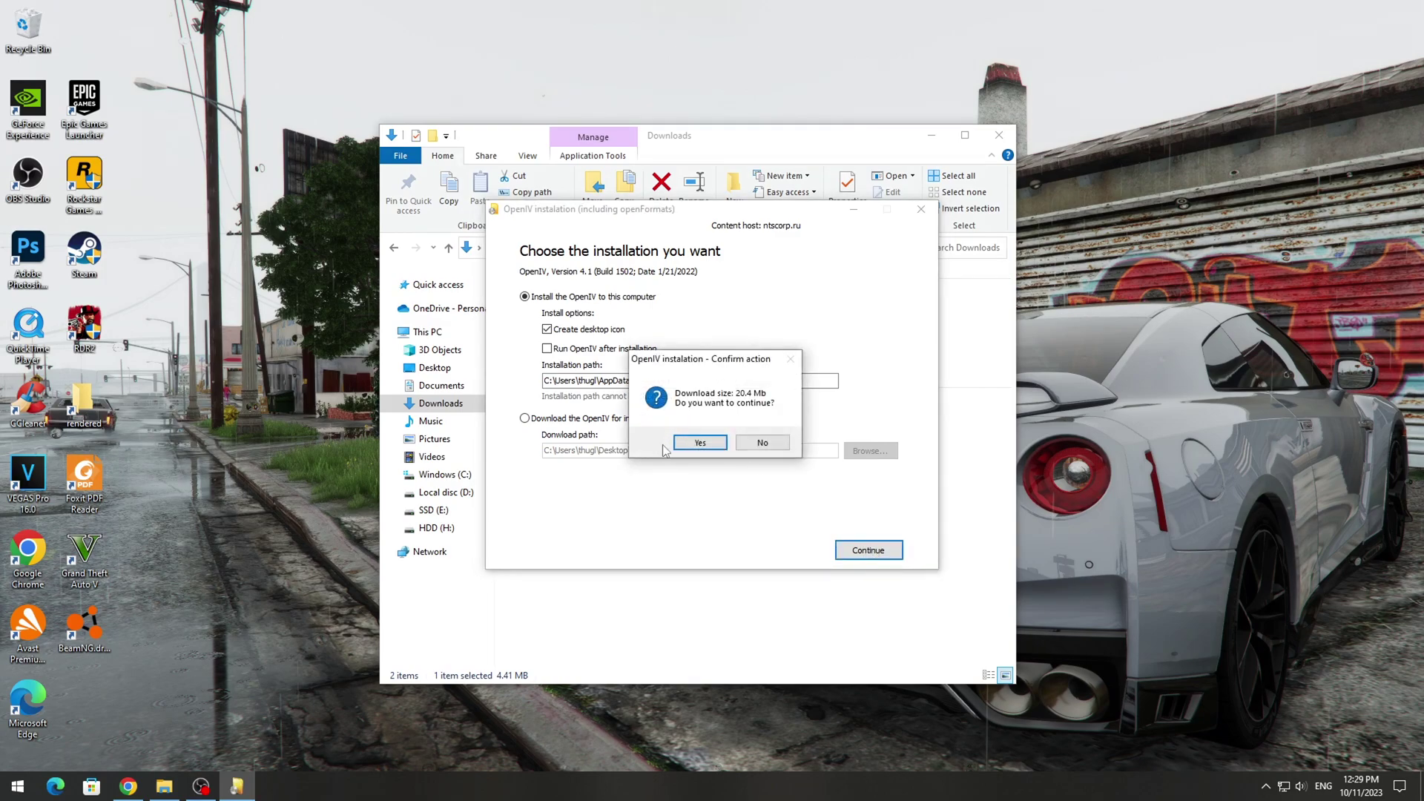
{"action": "left_click", "coordinate": [694, 443]}
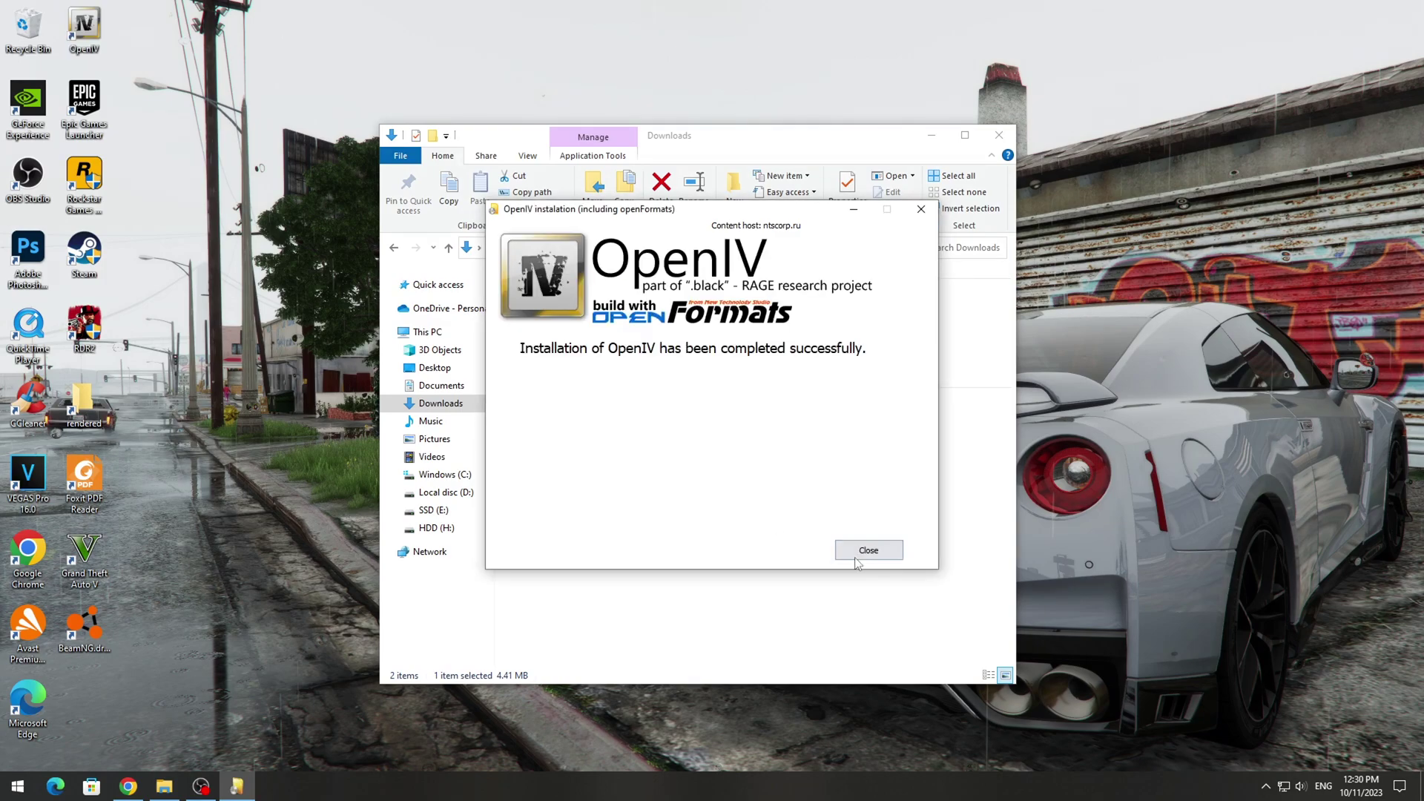
{"action": "left_click", "coordinate": [860, 553]}
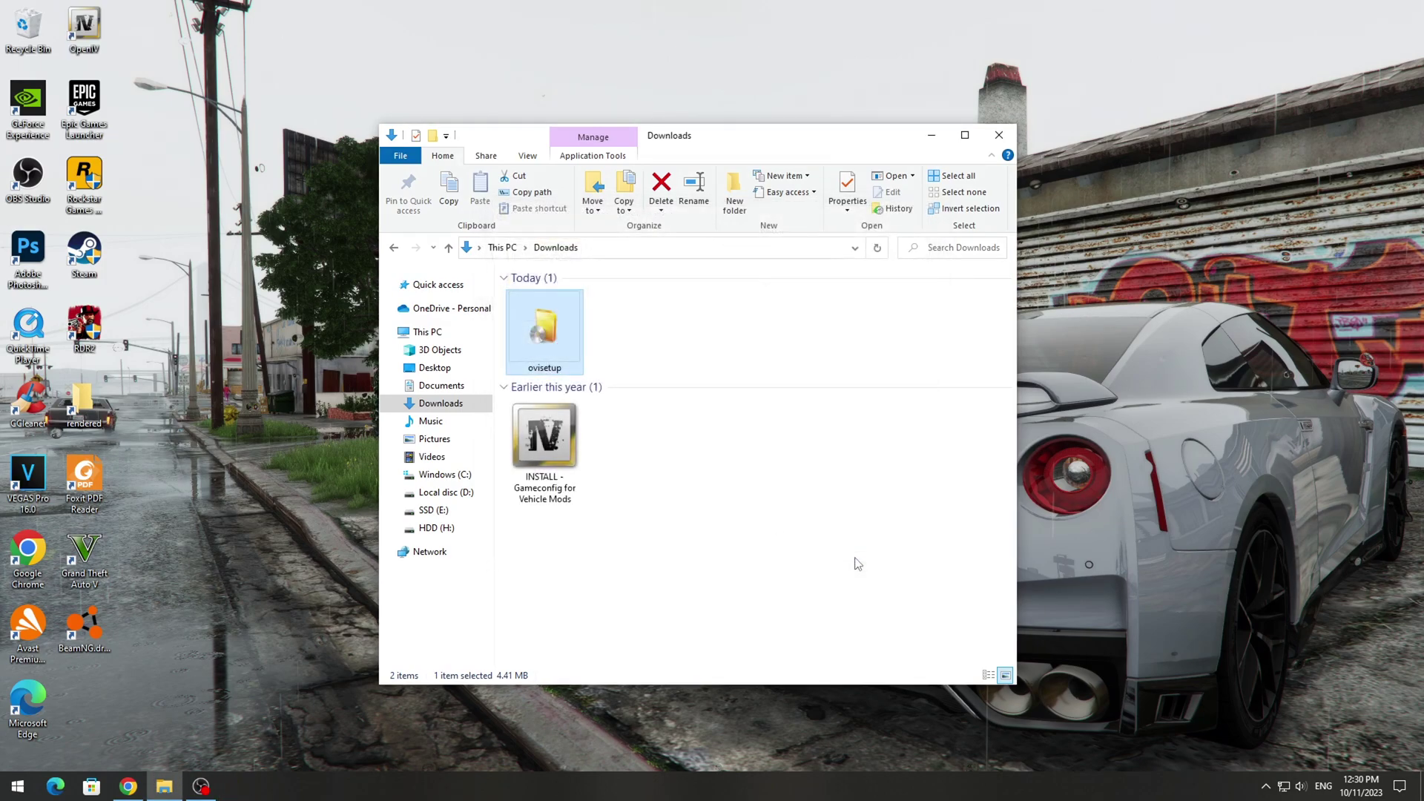
{"action": "double_click", "coordinate": [92, 52]}
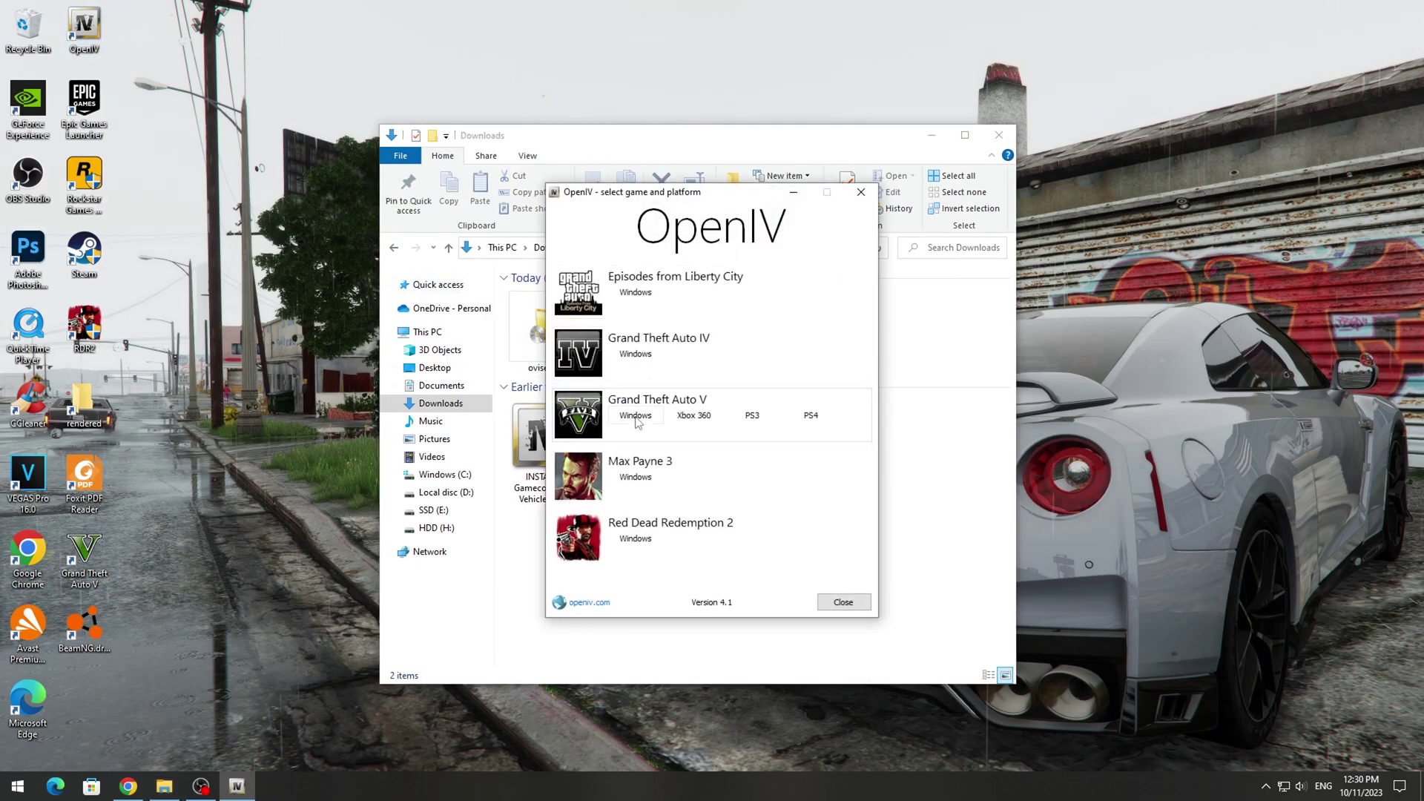
Set GTA V for Windows to D:\GAMES\Steam\steamapps\common\Grand Theft Auto V and load its files
{"action": "left_click", "coordinate": [636, 416]}
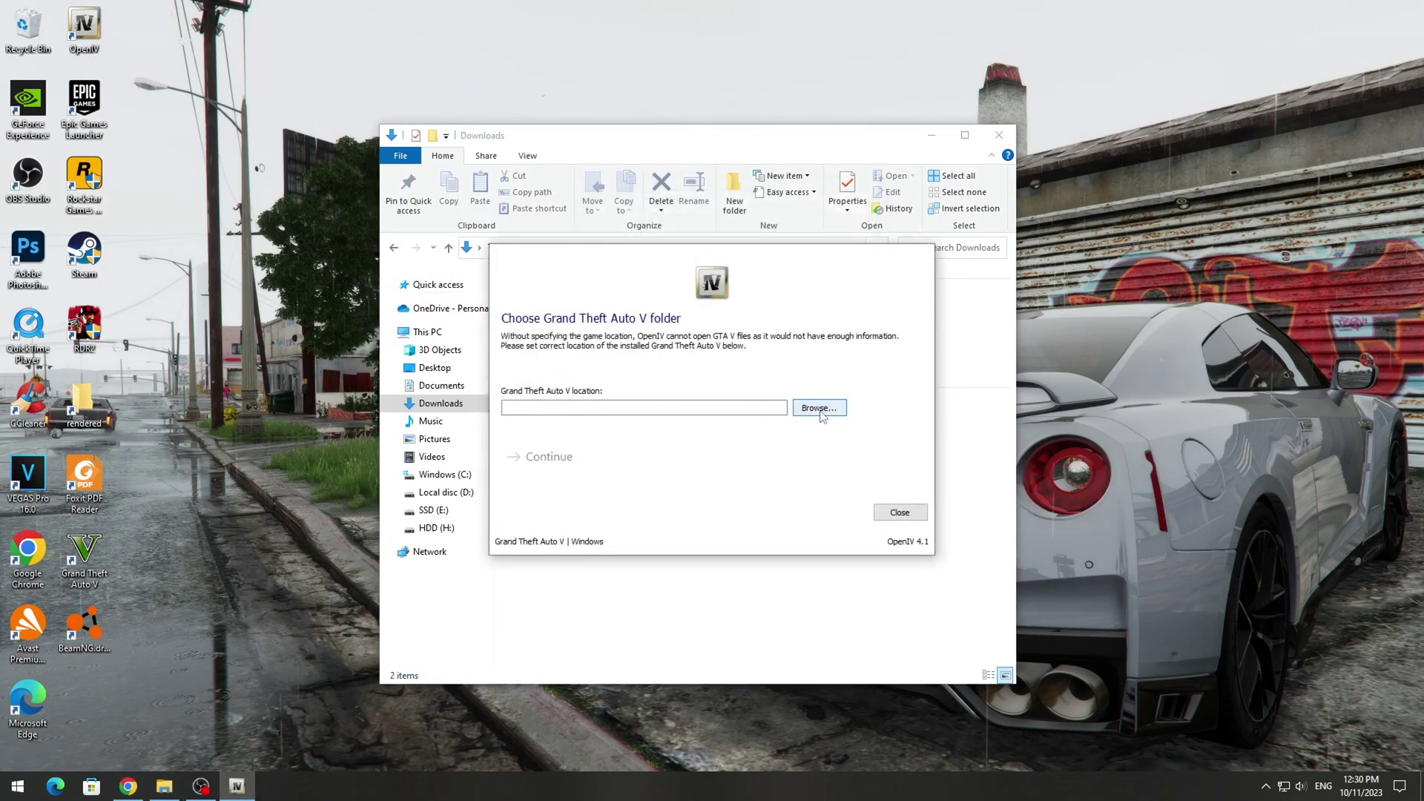
{"action": "left_click", "coordinate": [818, 408]}
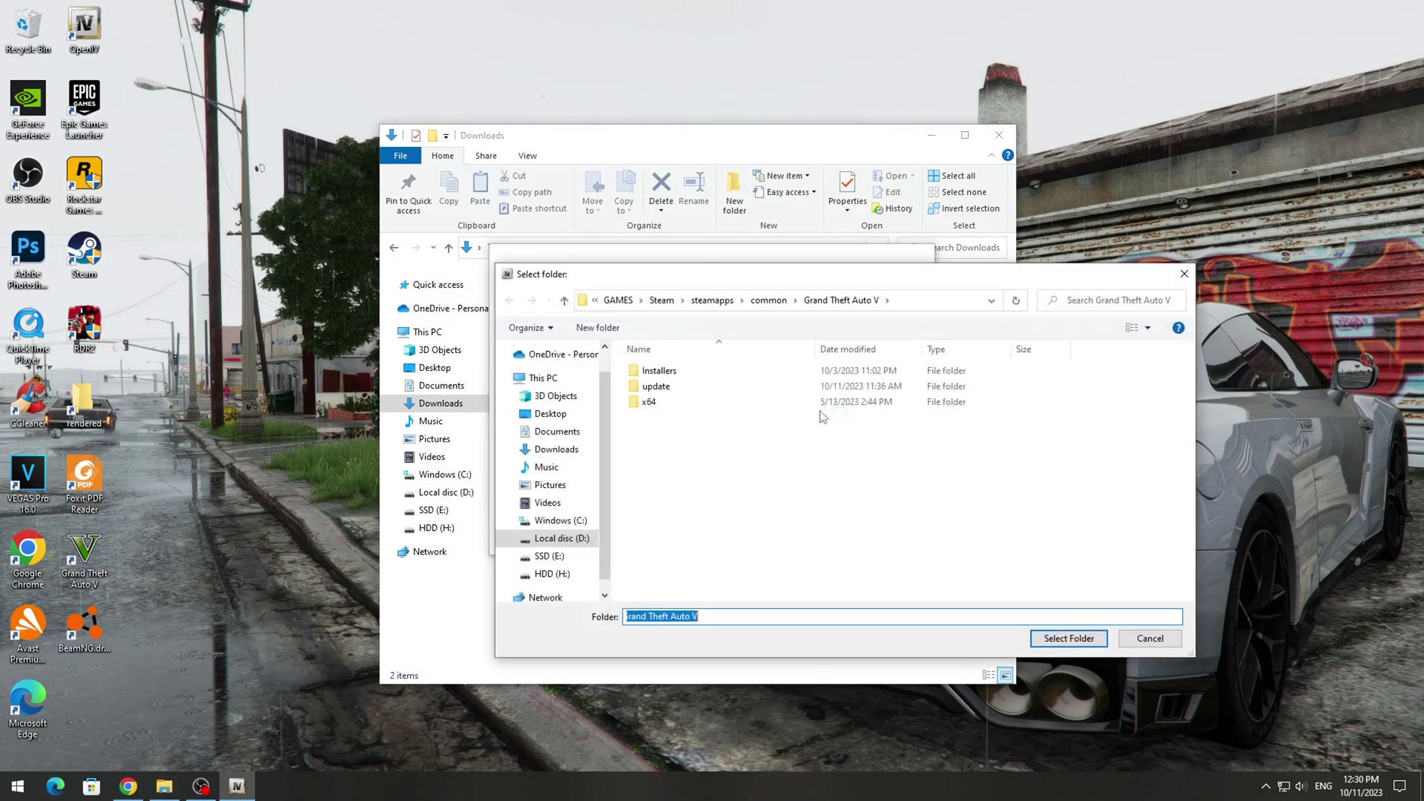
{"action": "left_click", "coordinate": [779, 300]}
{"action": "left_click", "coordinate": [683, 371]}
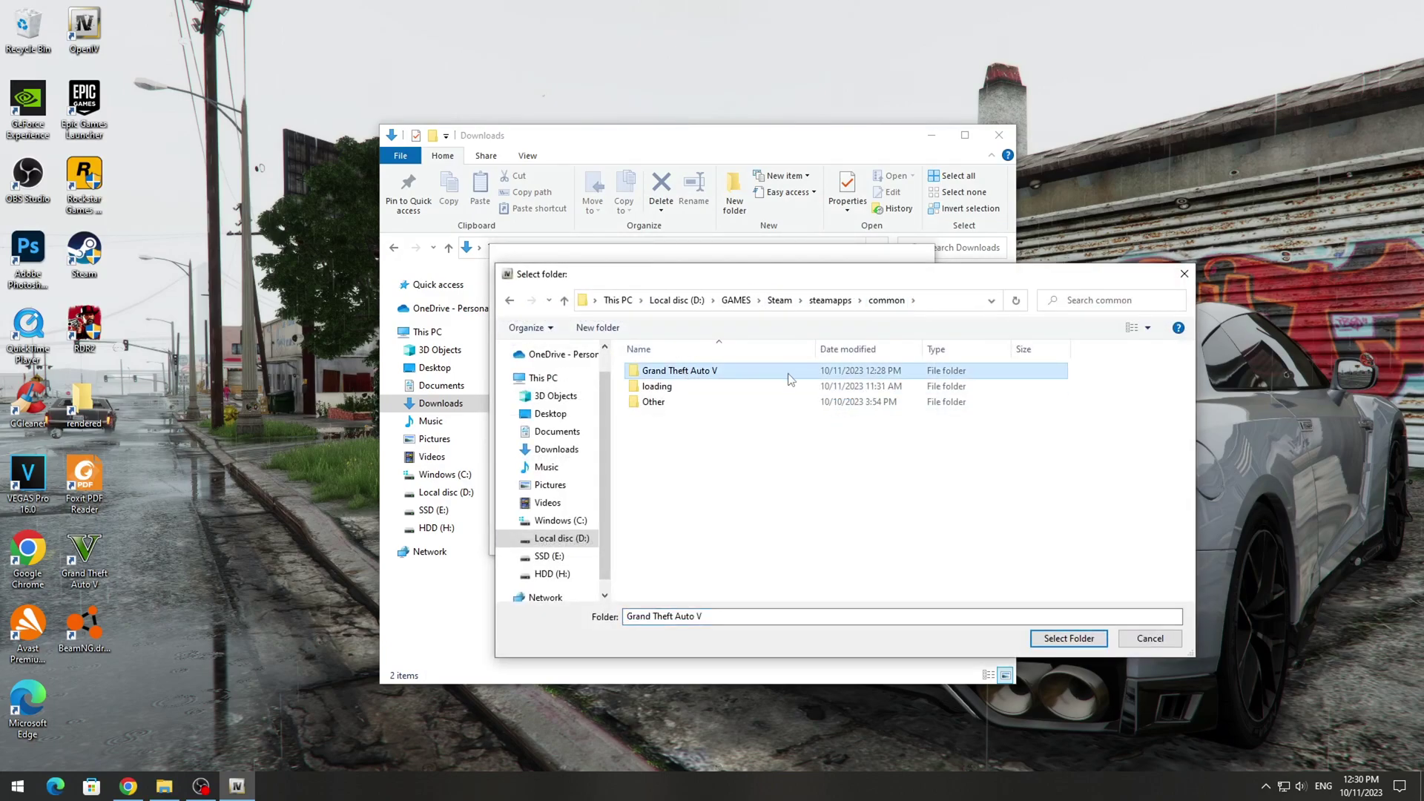
{"action": "left_click", "coordinate": [1085, 642]}
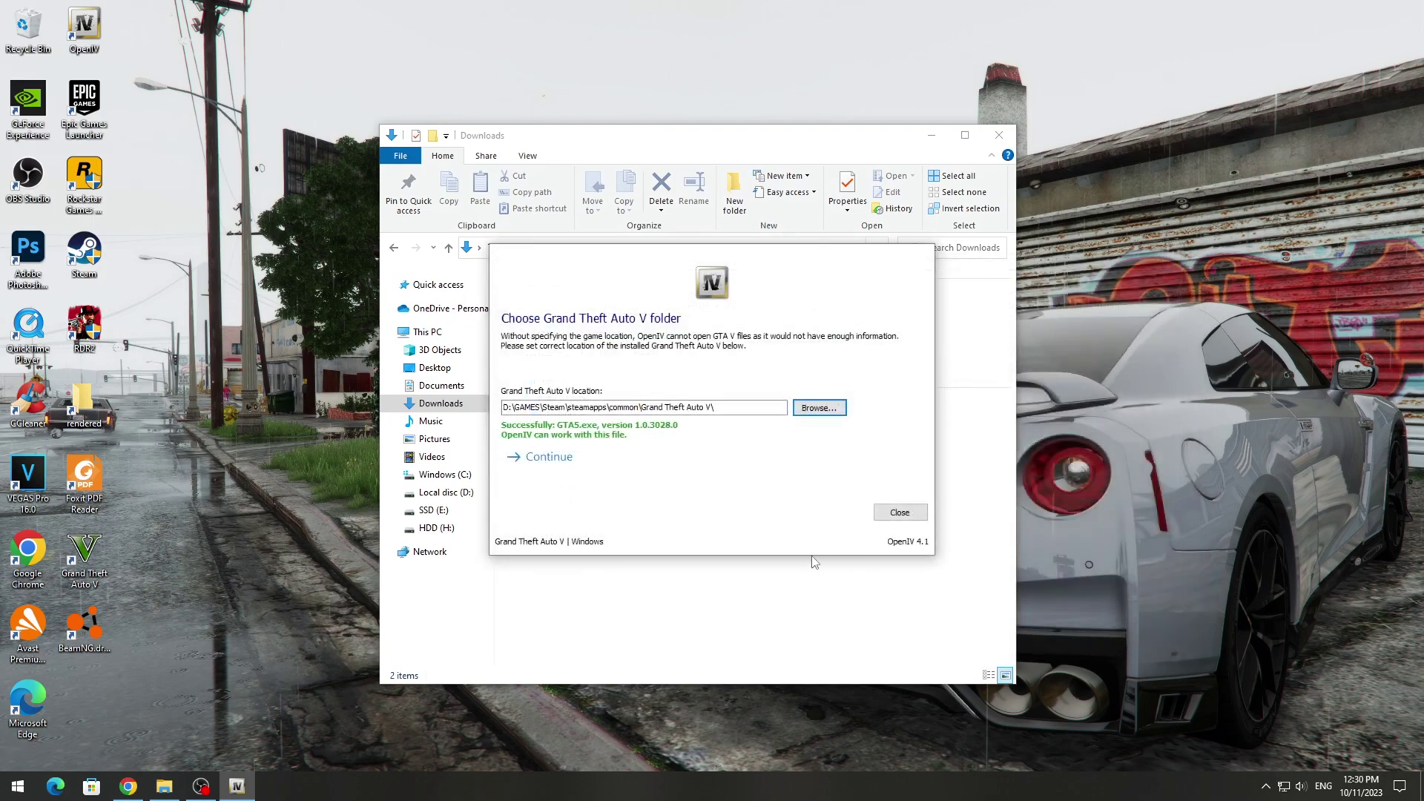
{"action": "left_click", "coordinate": [572, 464]}
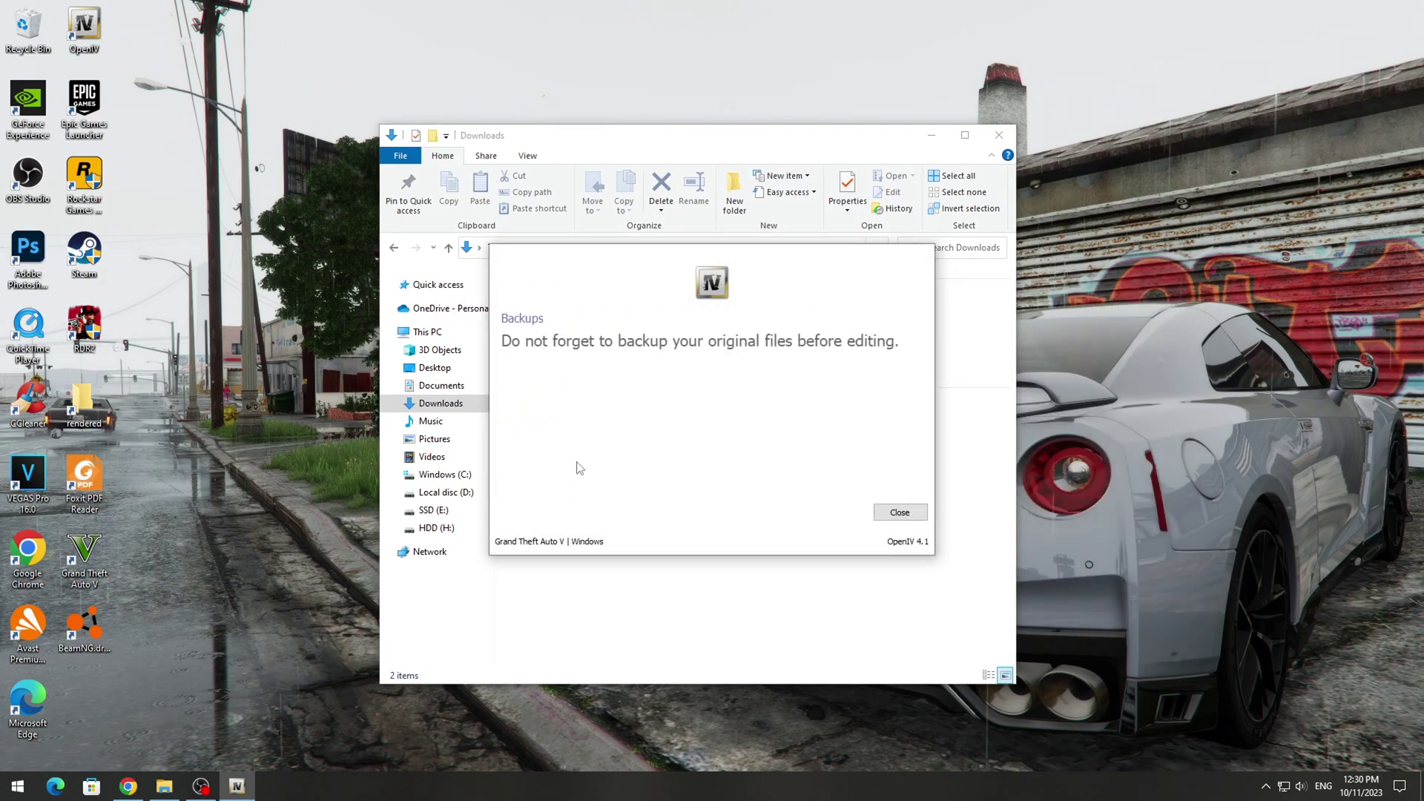
{"action": "left_click", "coordinate": [582, 465]}
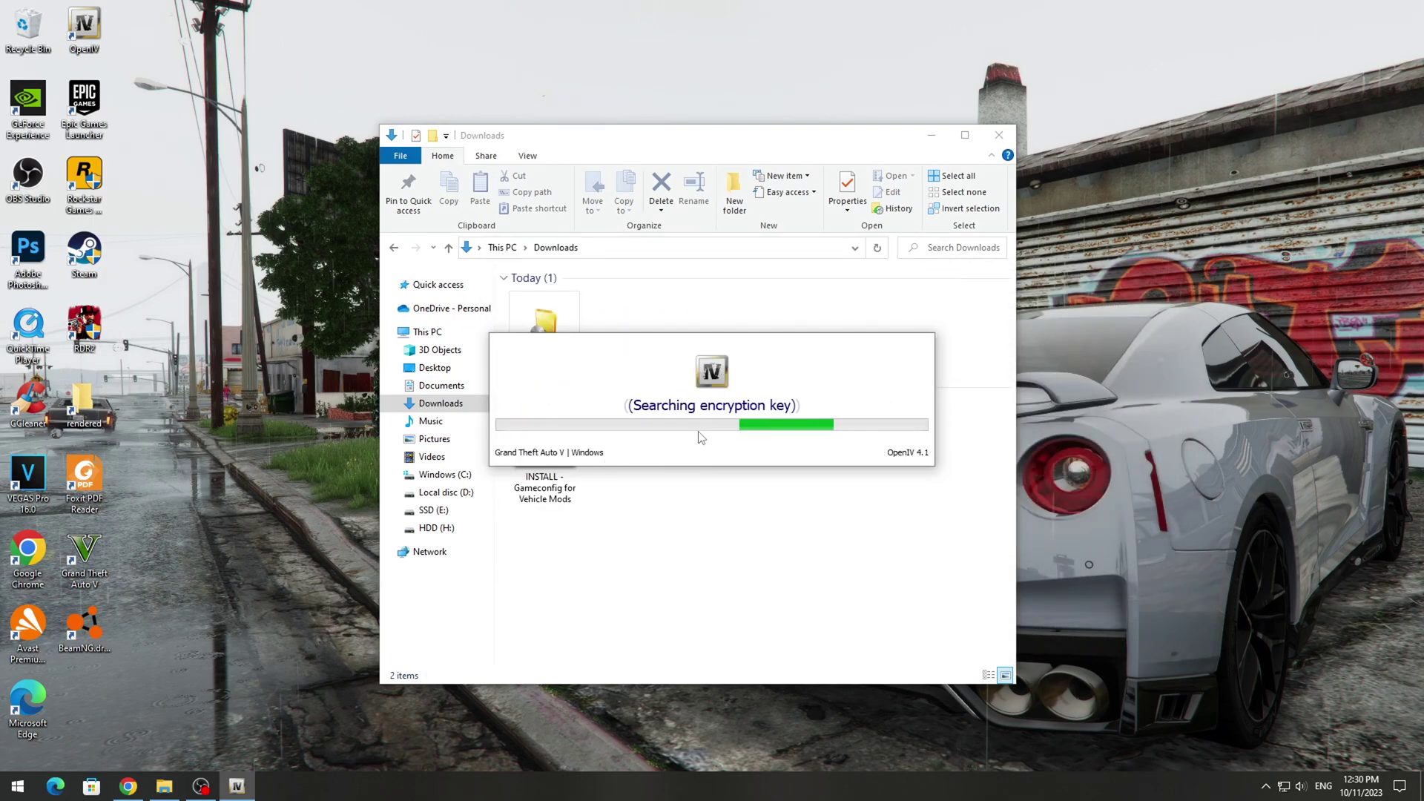
{"action": "left_click", "coordinate": [920, 164]}
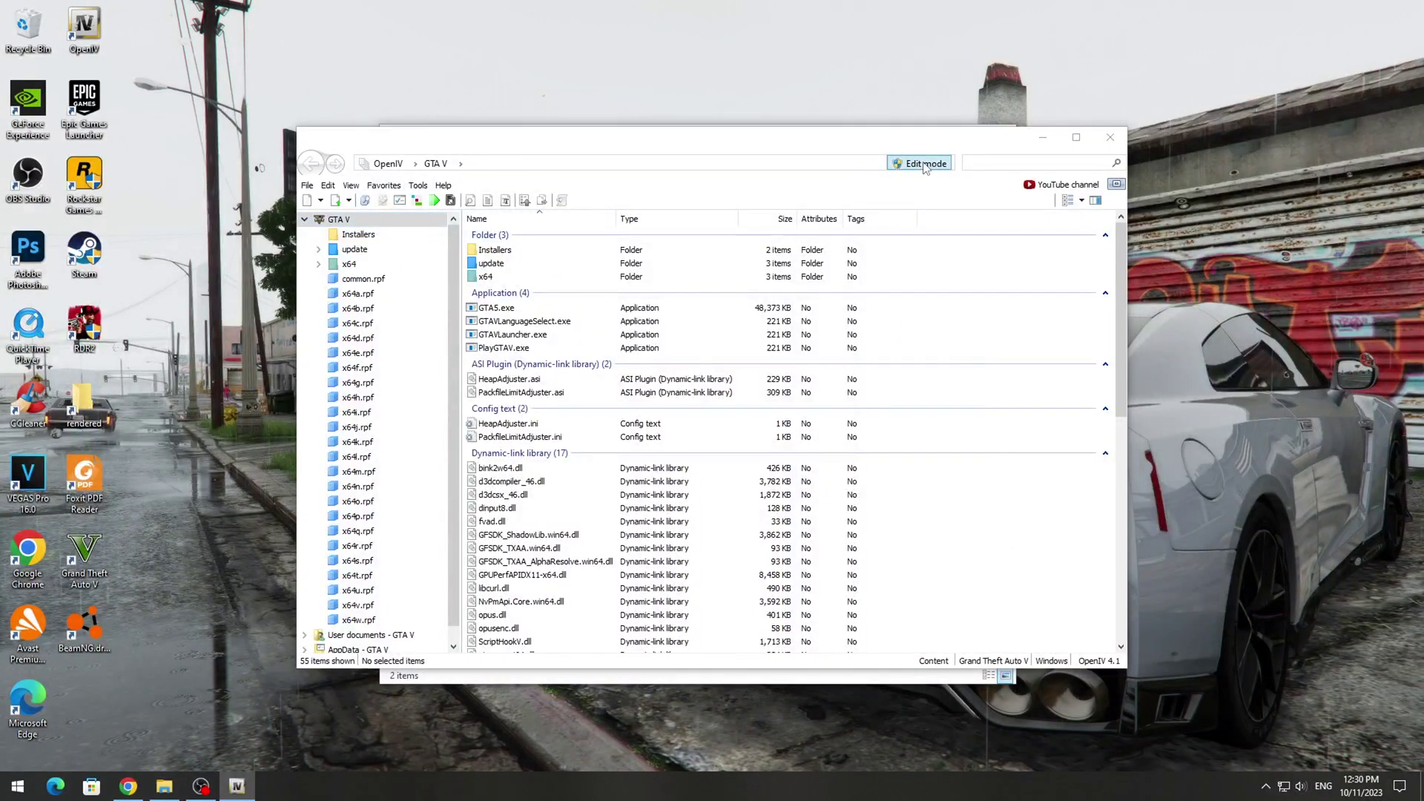
Enable edit mode and install OpenIV.ASI and openCamera via the ASI Manager, creating the mods folder
{"action": "left_click", "coordinate": [771, 443]}
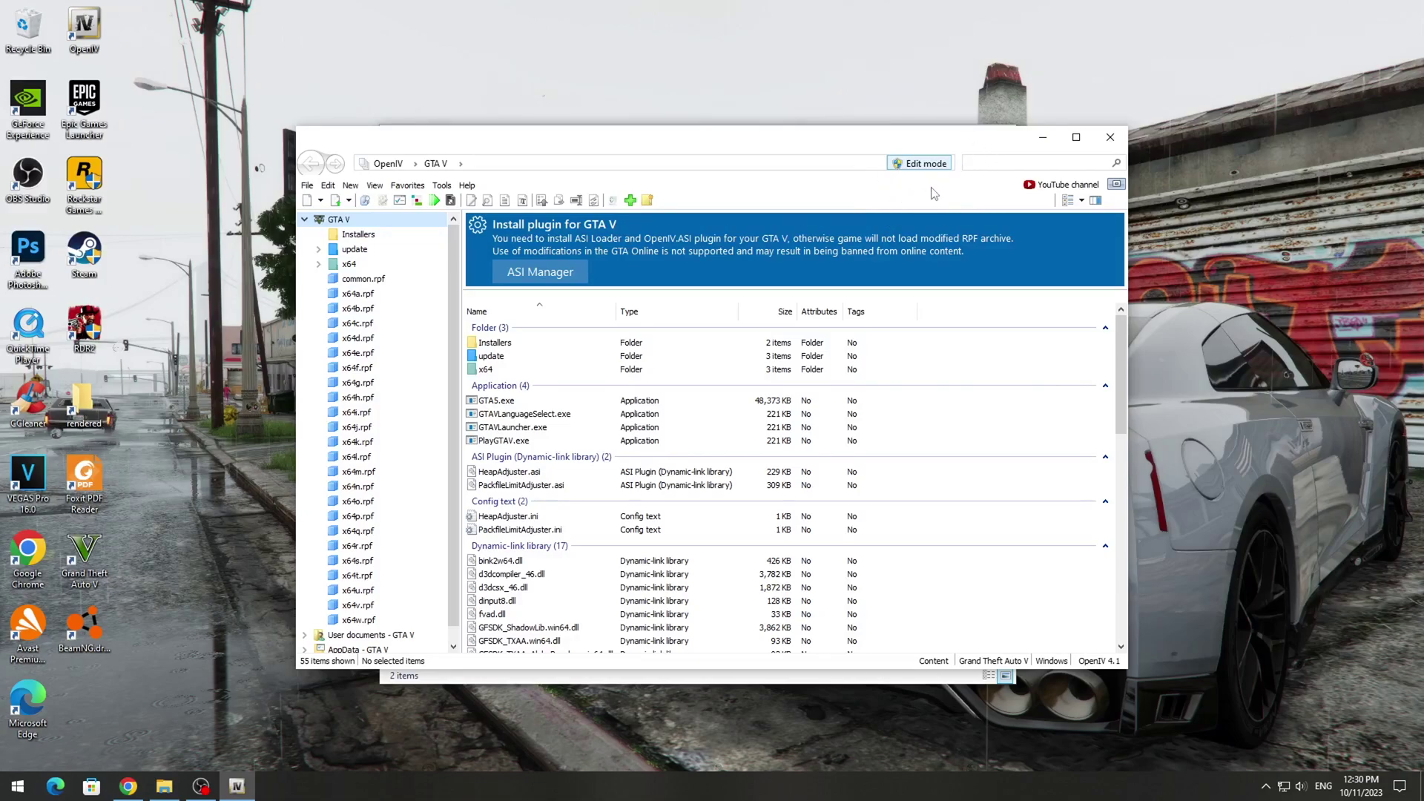
{"action": "left_click", "coordinate": [442, 186]}
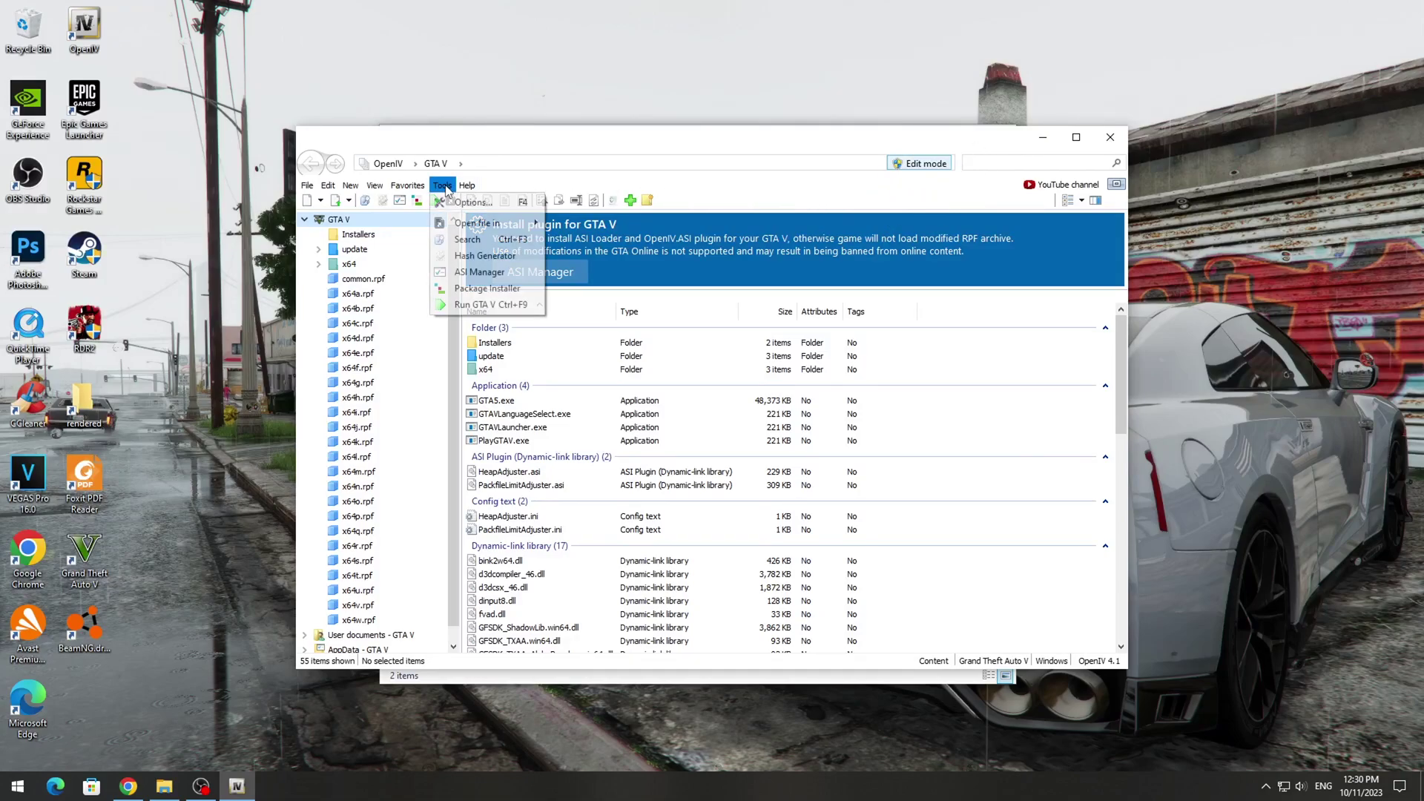
{"action": "left_click", "coordinate": [467, 273]}
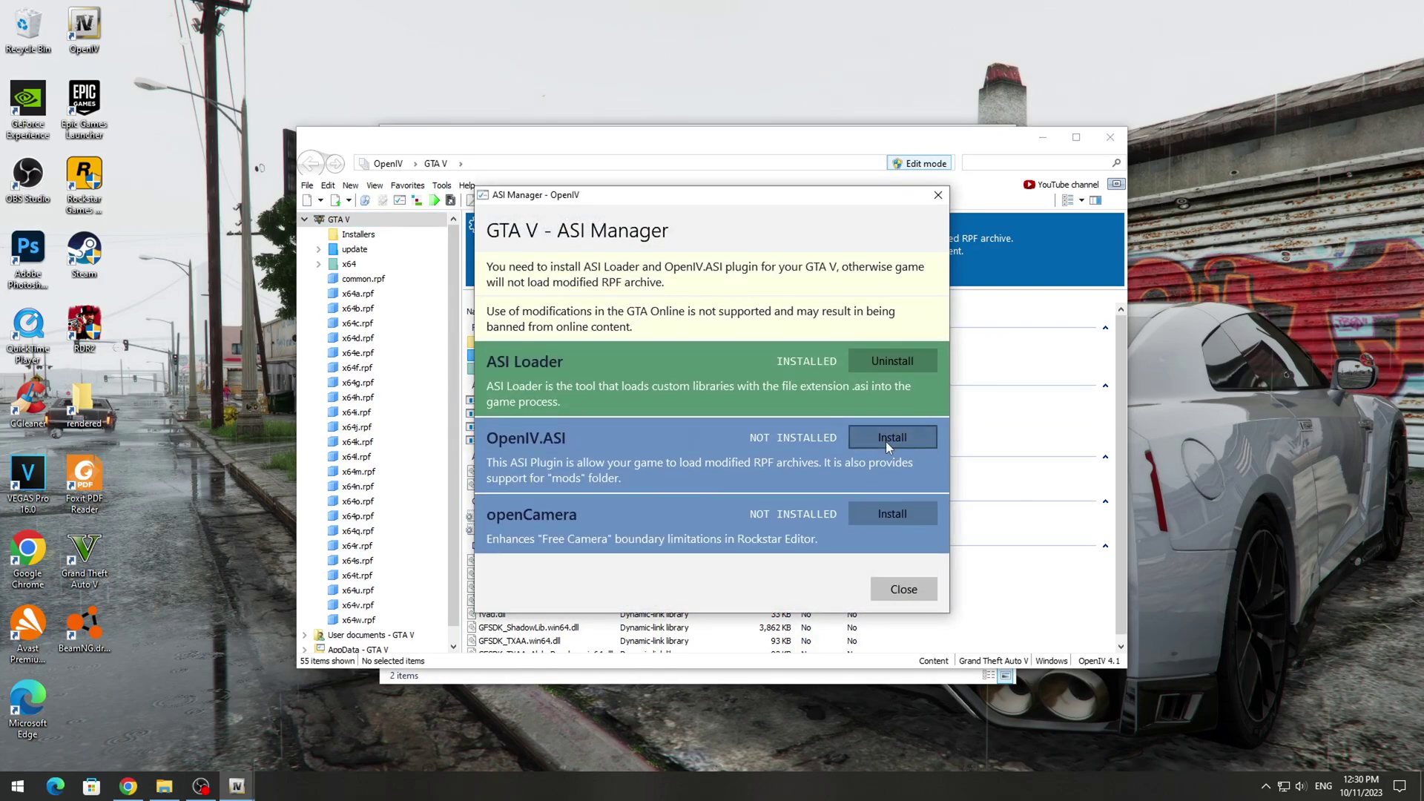
{"action": "left_click", "coordinate": [885, 442]}
{"action": "left_click", "coordinate": [819, 474]}
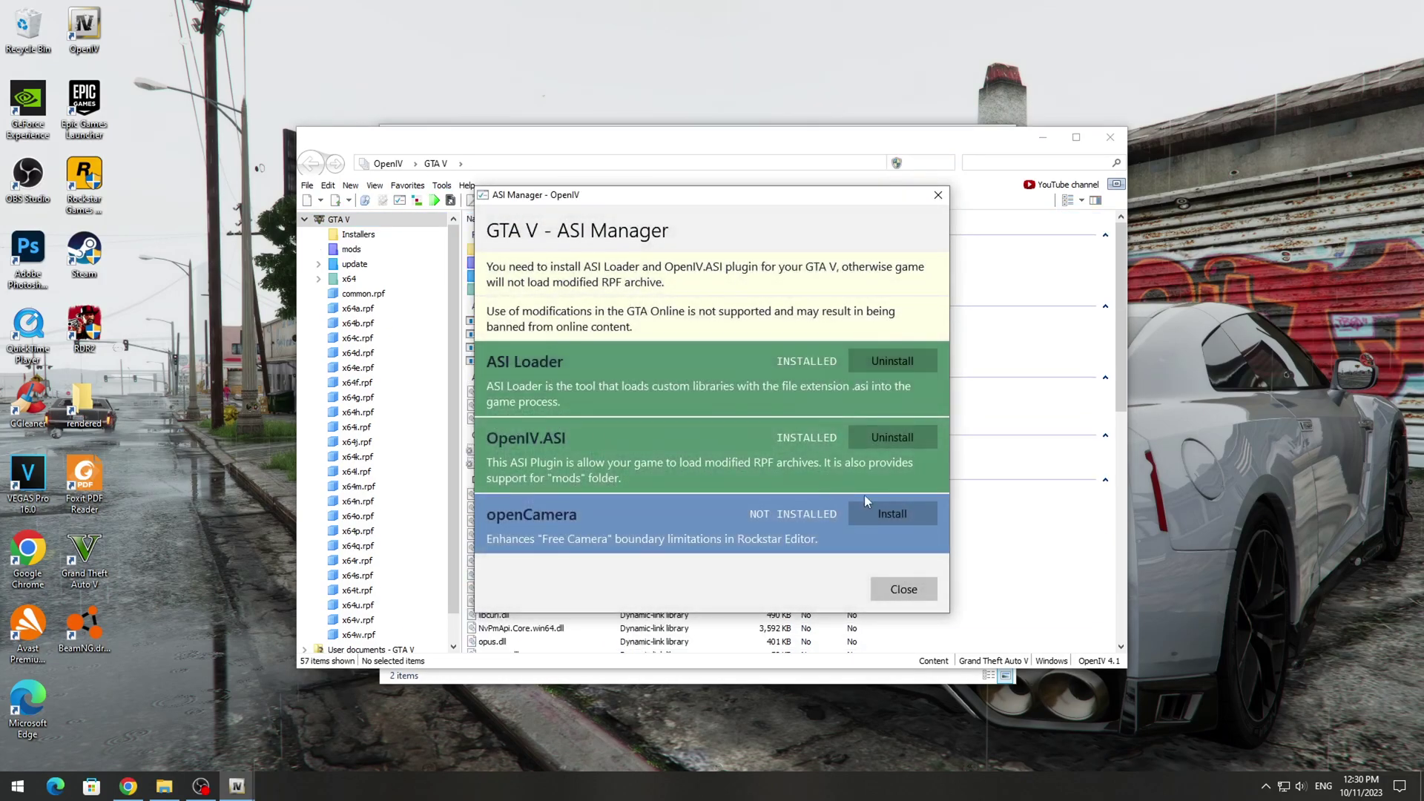
{"action": "left_click", "coordinate": [894, 516]}
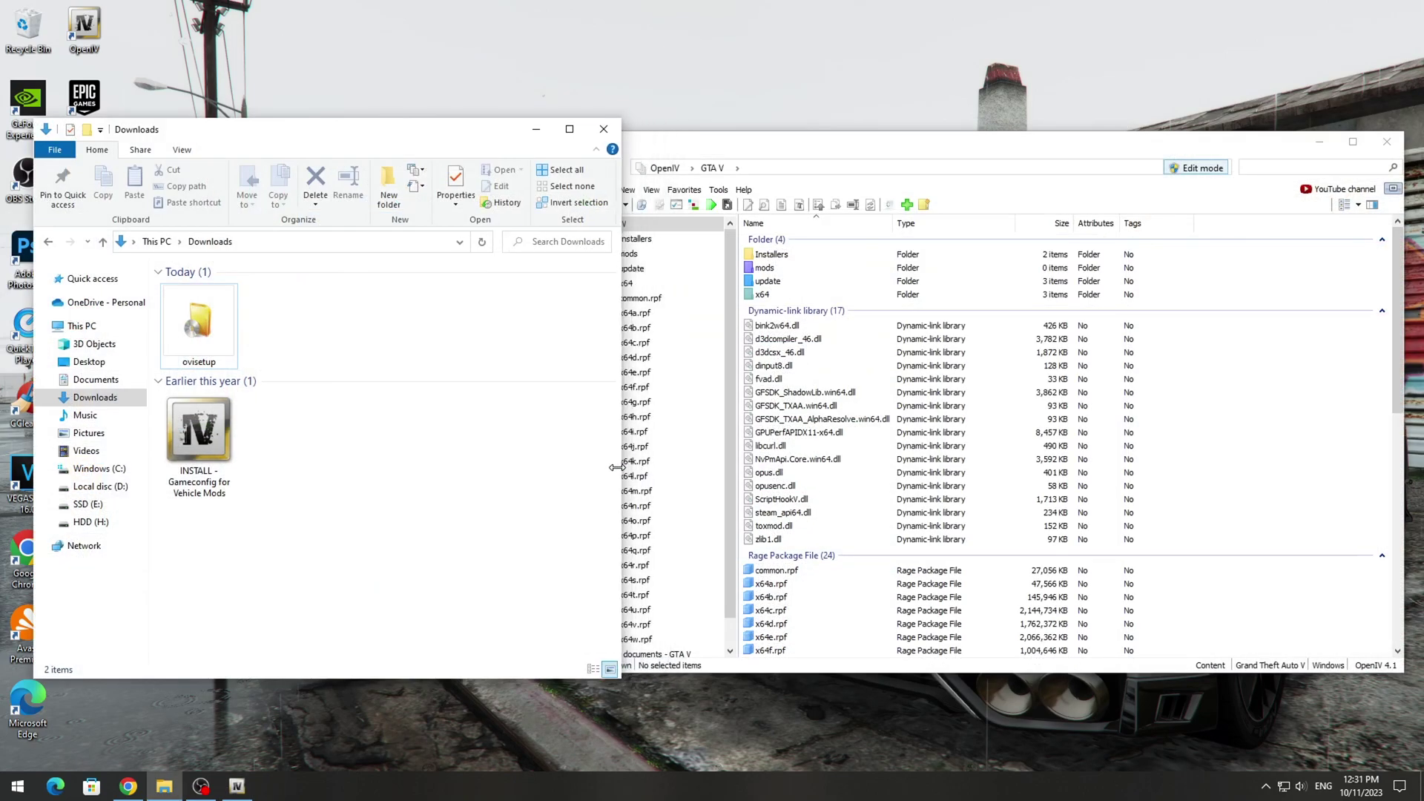
Install the INSTALL - Gameconfig for Vehicle Mods package from Downloads into the mods folder
{"action": "left_click_drag", "start_coordinate": [620, 469], "coordinate": [536, 469]}
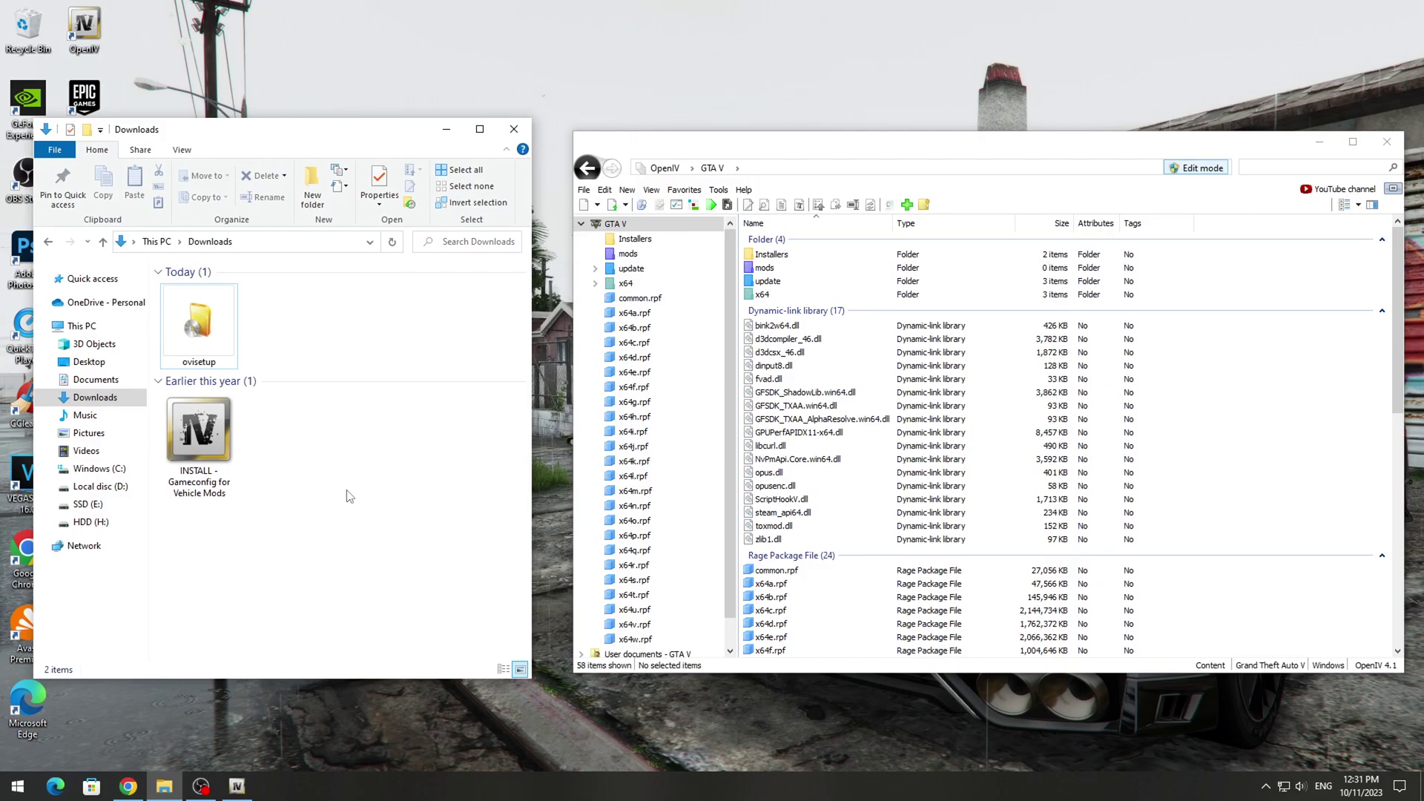
{"action": "left_click_drag", "start_coordinate": [222, 449], "coordinate": [1246, 464]}
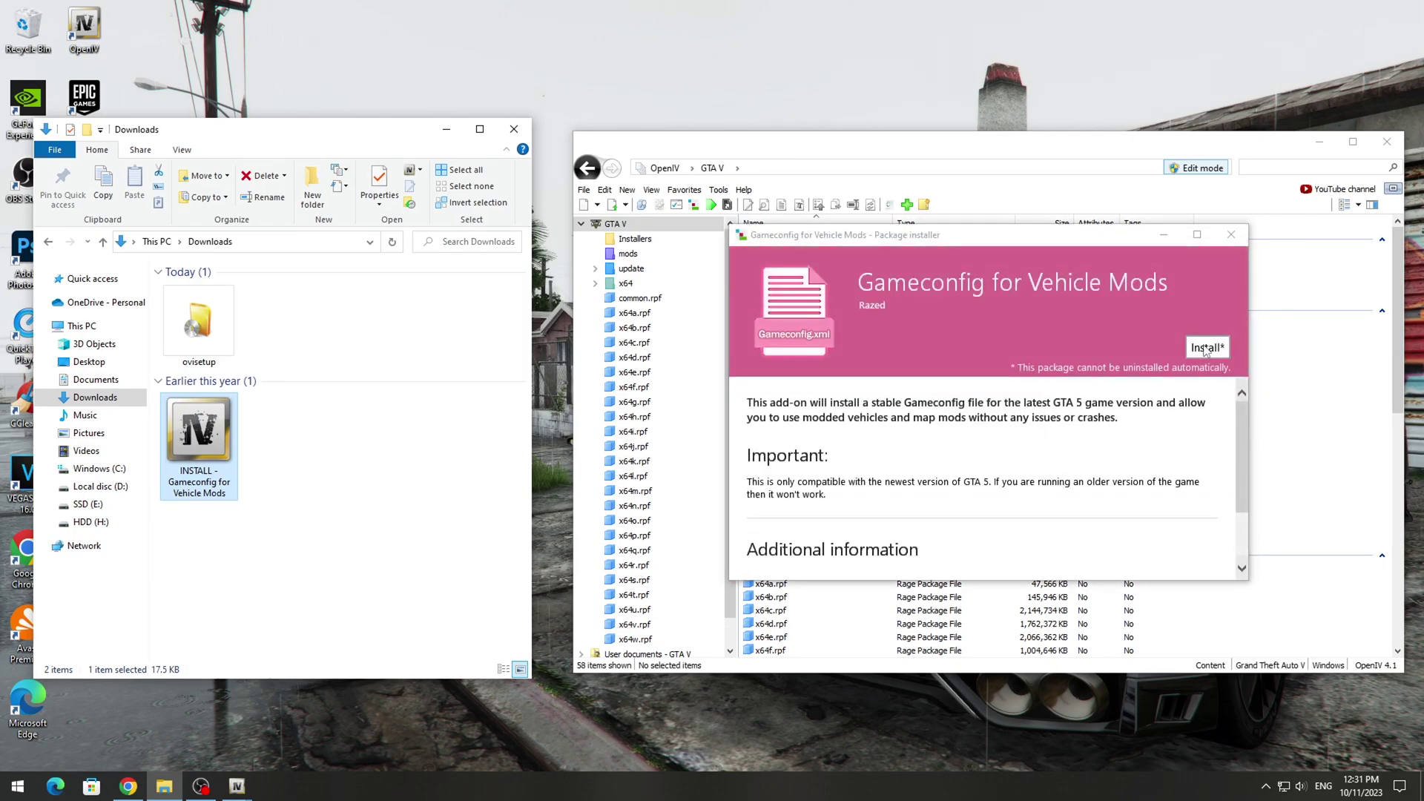
{"action": "left_click", "coordinate": [1203, 348]}
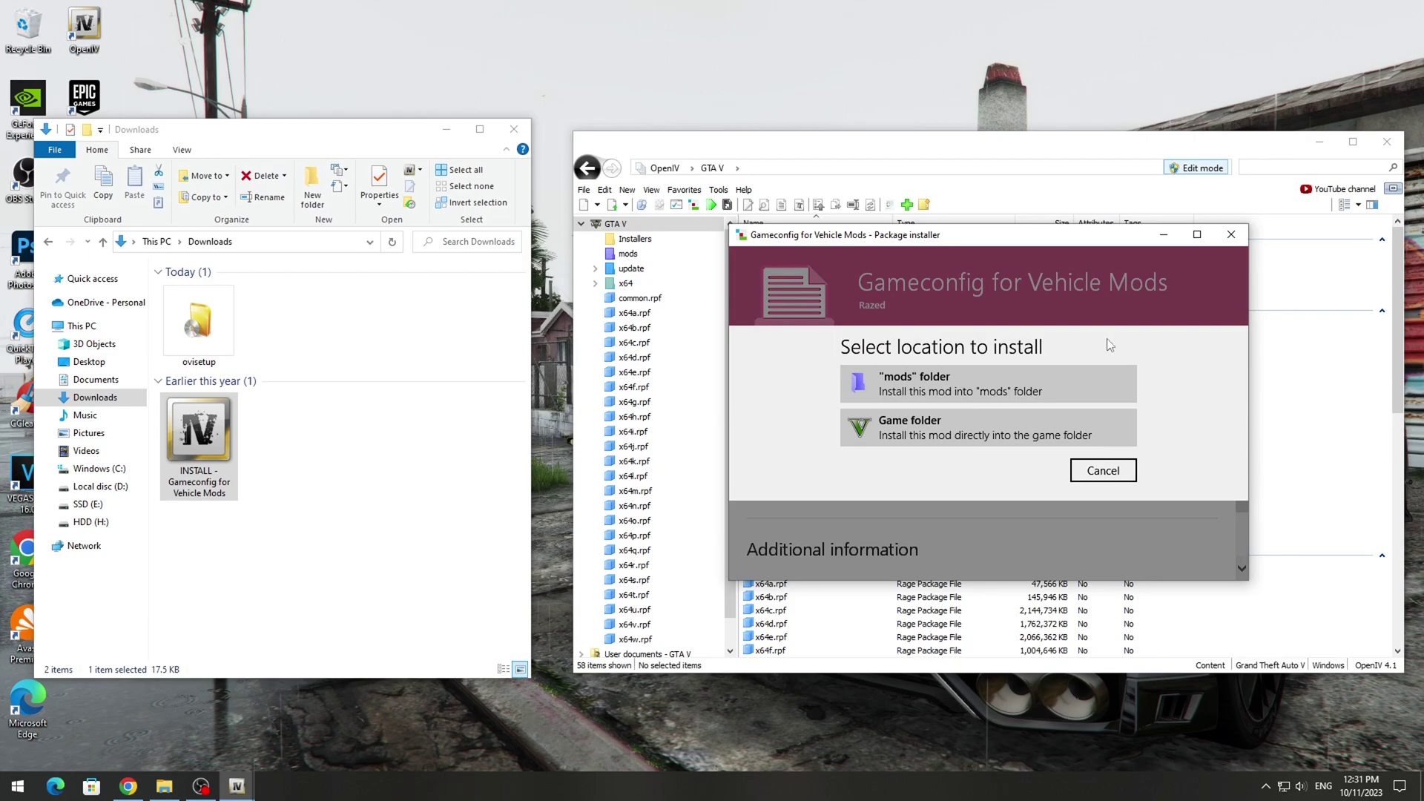
{"action": "left_click", "coordinate": [973, 391]}
{"action": "left_click", "coordinate": [956, 473]}
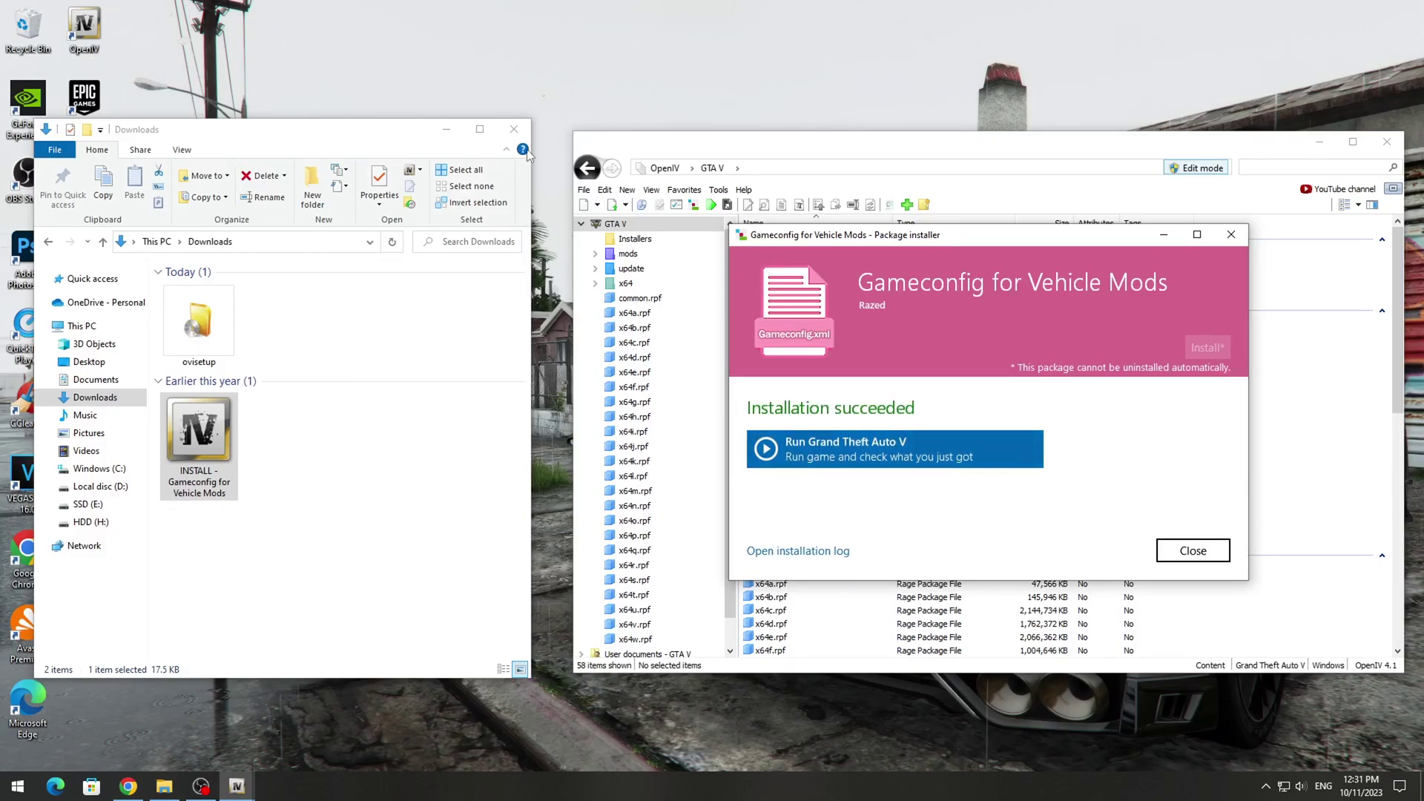
{"action": "left_click", "coordinate": [514, 131]}
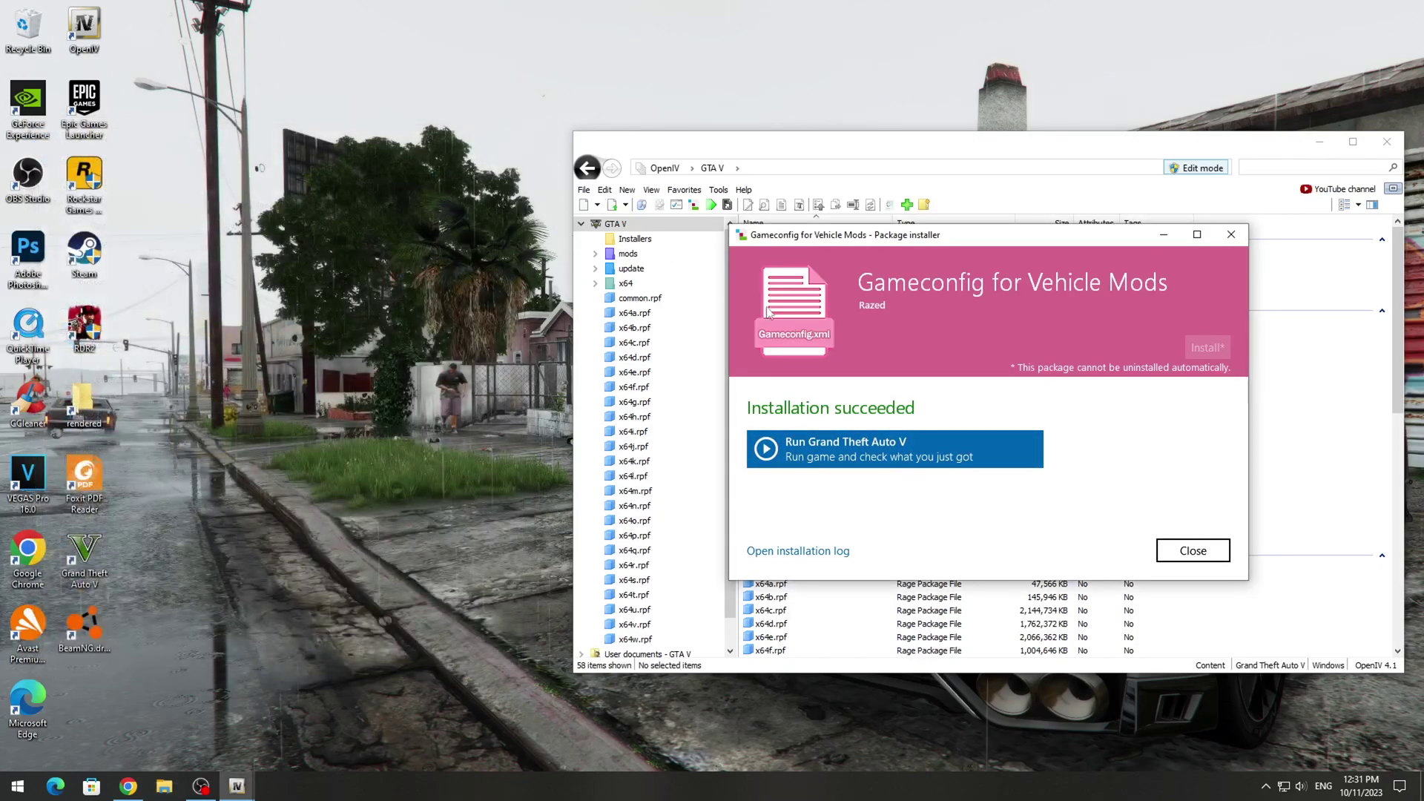
Close the finished OpenIV package installer
{"action": "left_click", "coordinate": [1189, 554]}
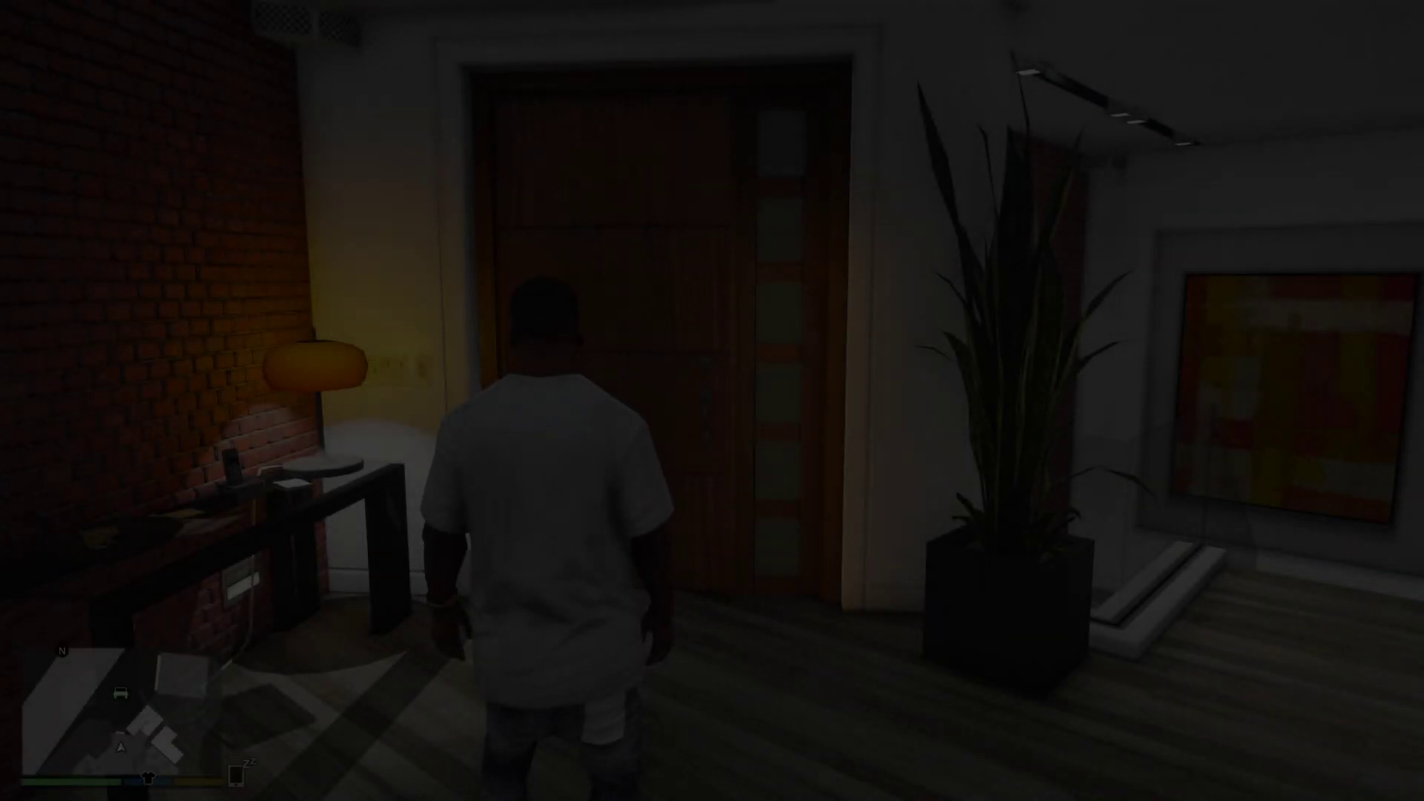
Walk Franklin outside to the cars and set the weather to Smog in Menyoo
{"action": "key", "text": "w"}
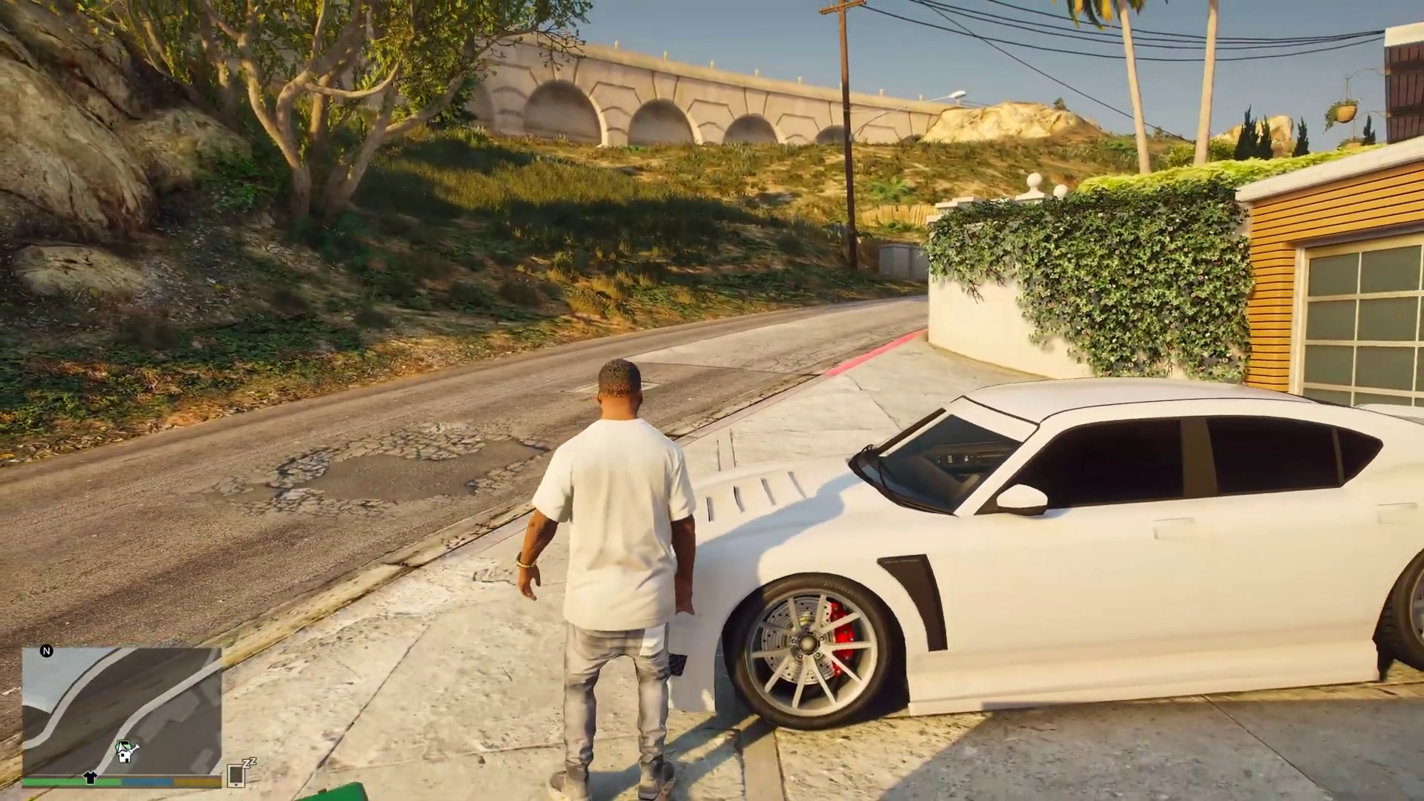
{"action": "key", "text": "w"}
{"action": "key", "text": "F8"}
{"action": "key", "text": "Down"}
{"action": "key", "text": "Down"}
{"action": "key", "text": "Down"}
{"action": "key", "text": "Down"}
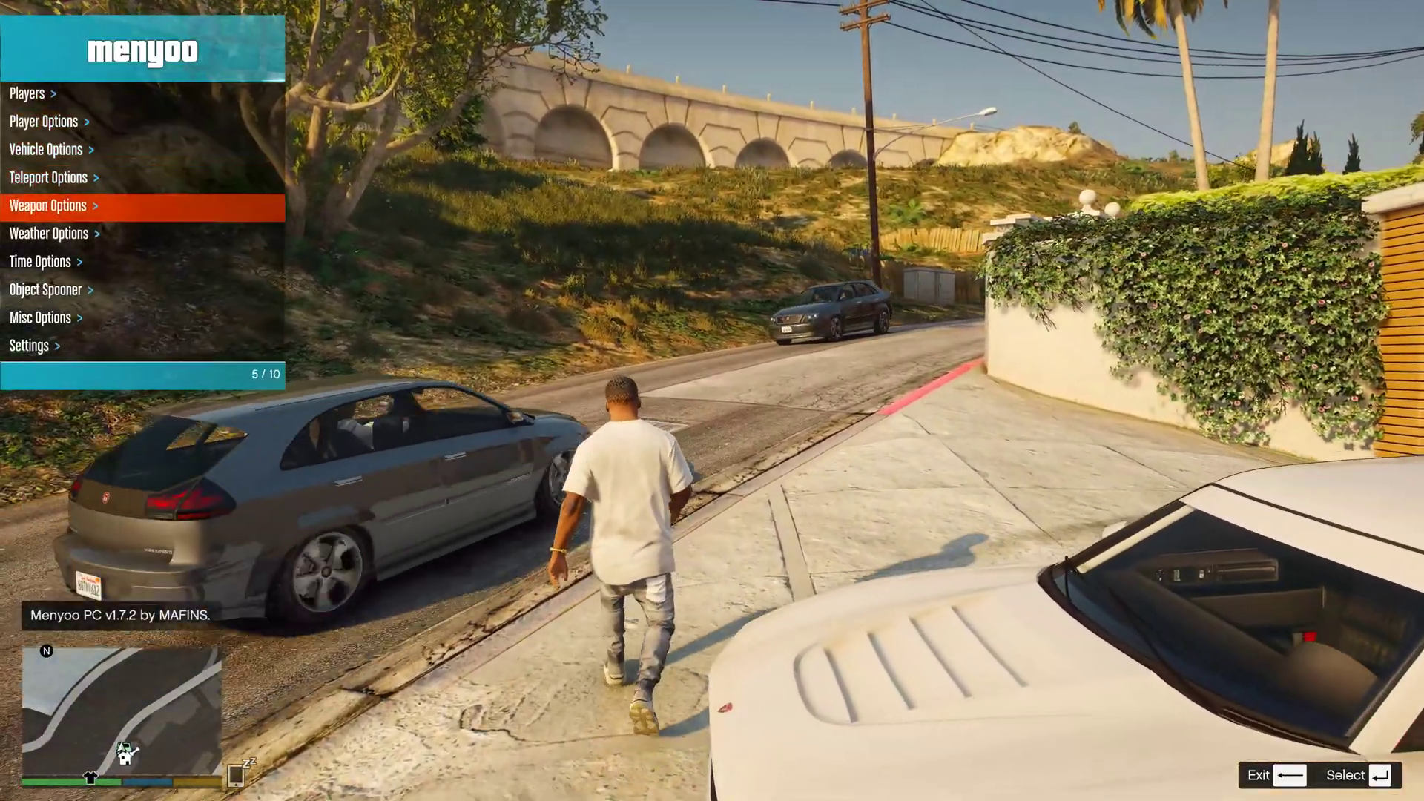
{"action": "key", "text": "Down"}
{"action": "key", "text": "Return"}
{"action": "key", "text": "Down"}
{"action": "key", "text": "Down"}
Set the hour to early afternoon and pause the in-game clock
{"action": "key", "text": "Down"}
{"action": "key", "text": "Return"}
{"action": "key", "text": "Up"}
{"action": "key", "text": "Down"}
{"action": "key", "text": "Down"}
{"action": "key", "text": "Return"}
{"action": "key", "text": "BackSpace"}
{"action": "key", "text": "Down"}
{"action": "key", "text": "Return"}
{"action": "key", "text": "Down"}
{"action": "key", "text": "Down"}
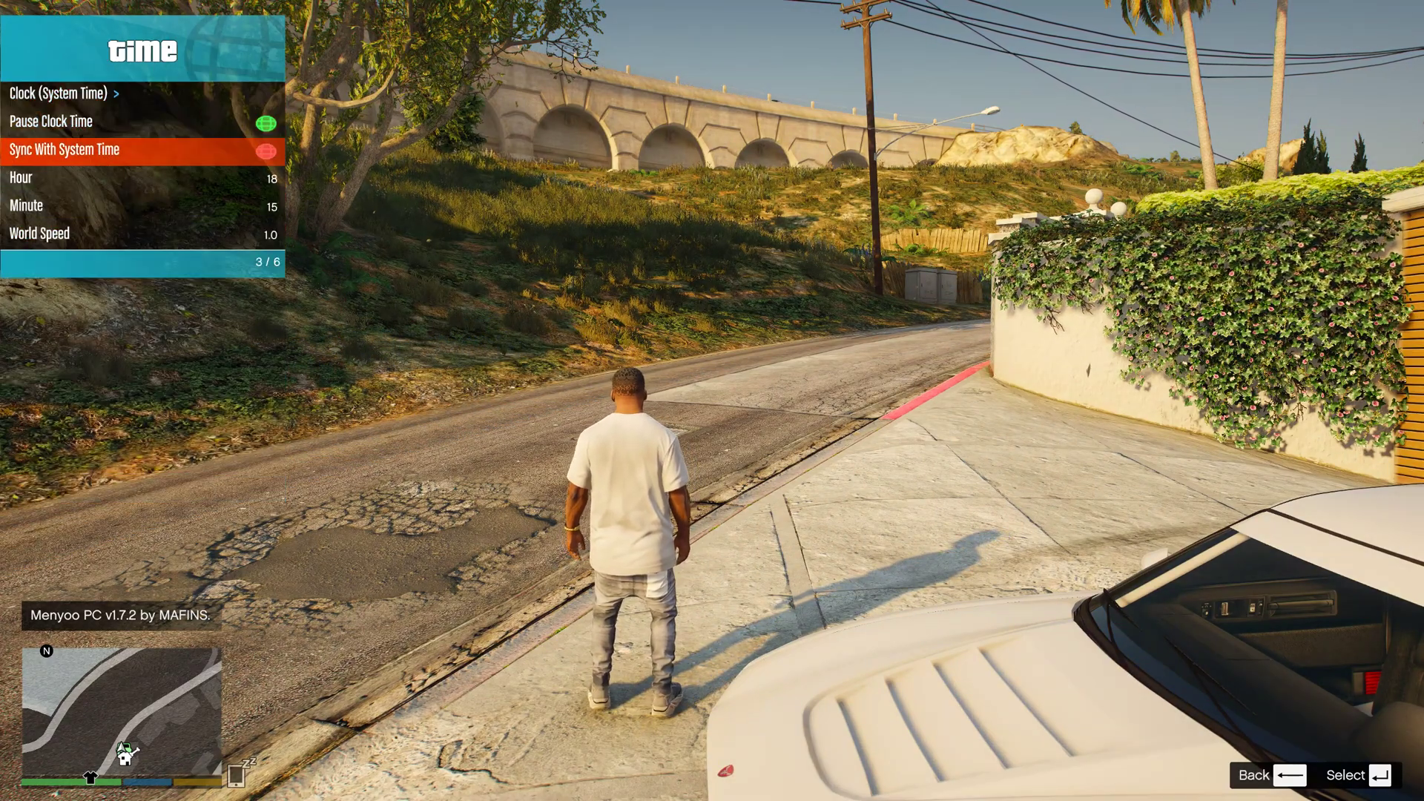
{"action": "key", "text": "Down"}
{"action": "key", "text": "Left"}
{"action": "key", "text": "Left"}
{"action": "key", "text": "Left"}
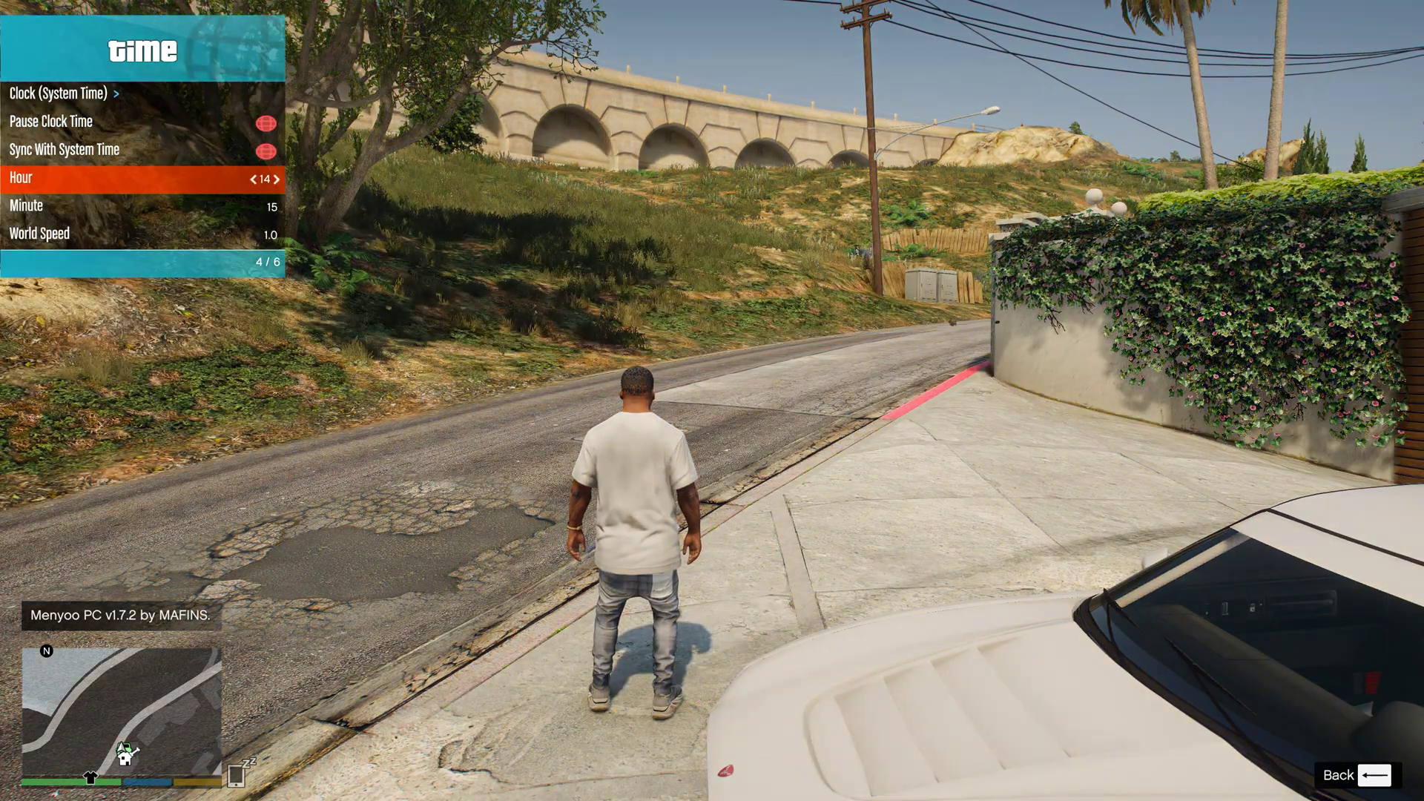
{"action": "key", "text": "Up"}
{"action": "key", "text": "Up"}
{"action": "key", "text": "Return"}
{"action": "key", "text": "F8"}
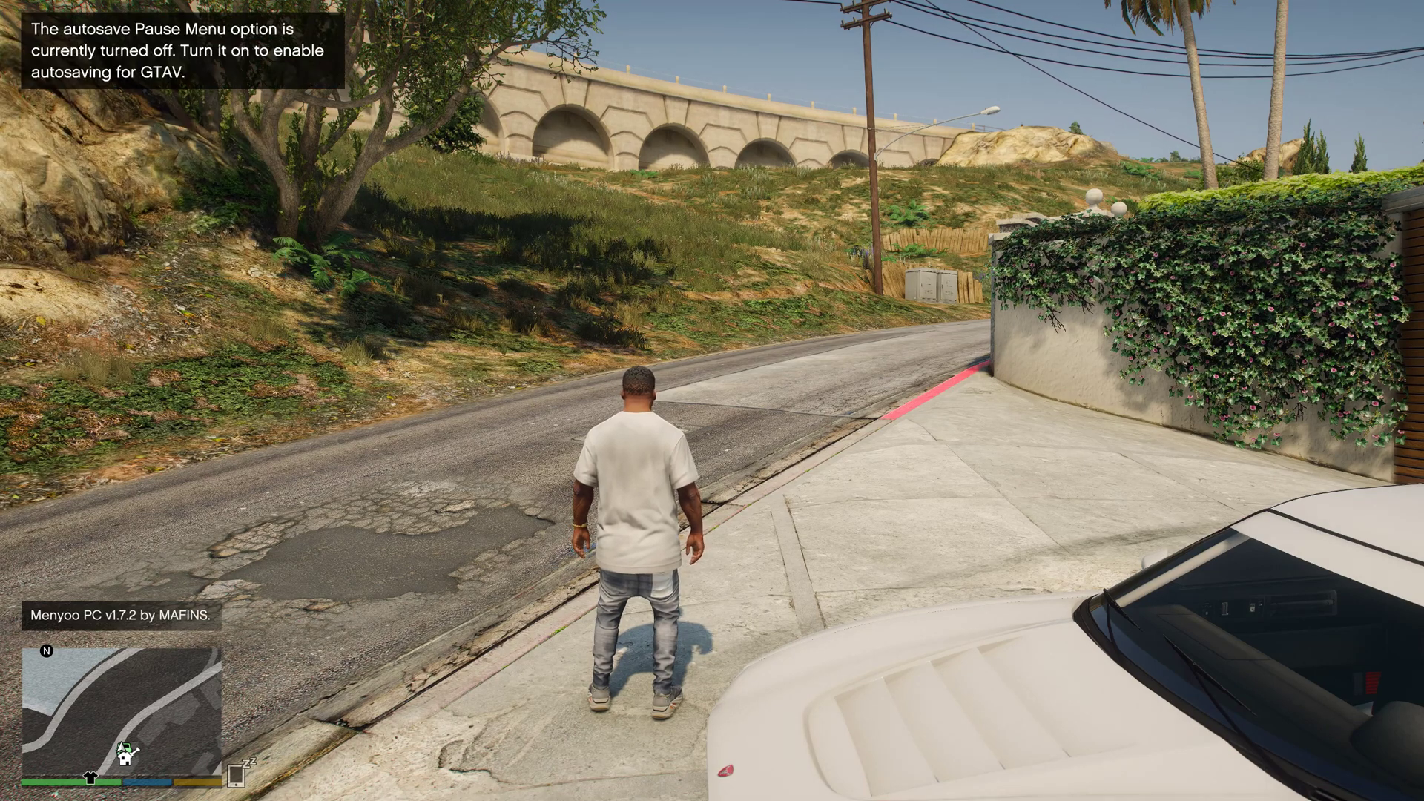
Spawn the saved 2017 Nissan GTR and the Huracan from the vehicle trainer
{"action": "key", "text": "F4"}
{"action": "key", "text": "Down"}
{"action": "key", "text": "Down"}
{"action": "key", "text": "Down"}
{"action": "key", "text": "Down"}
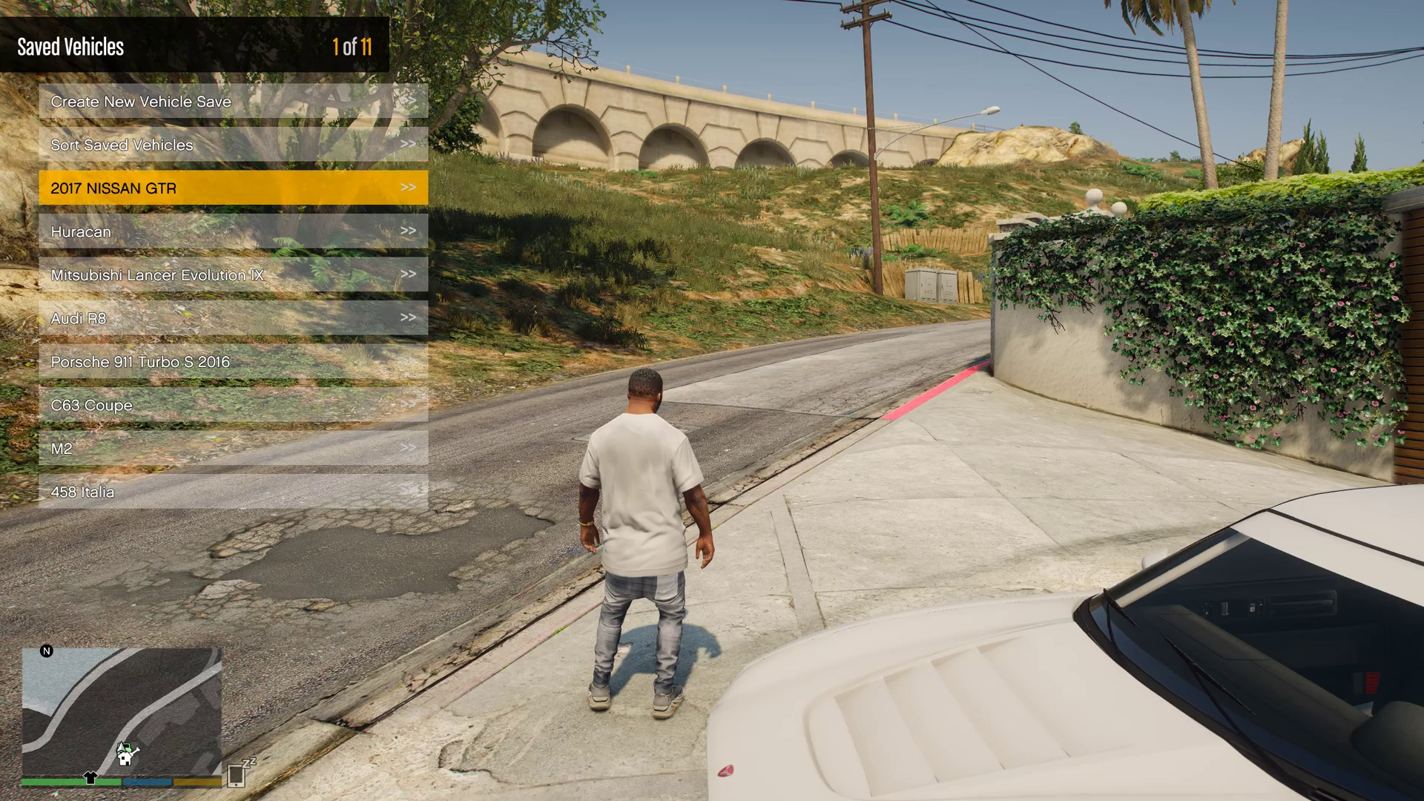
{"action": "key", "text": "Return"}
{"action": "key", "text": "Return"}
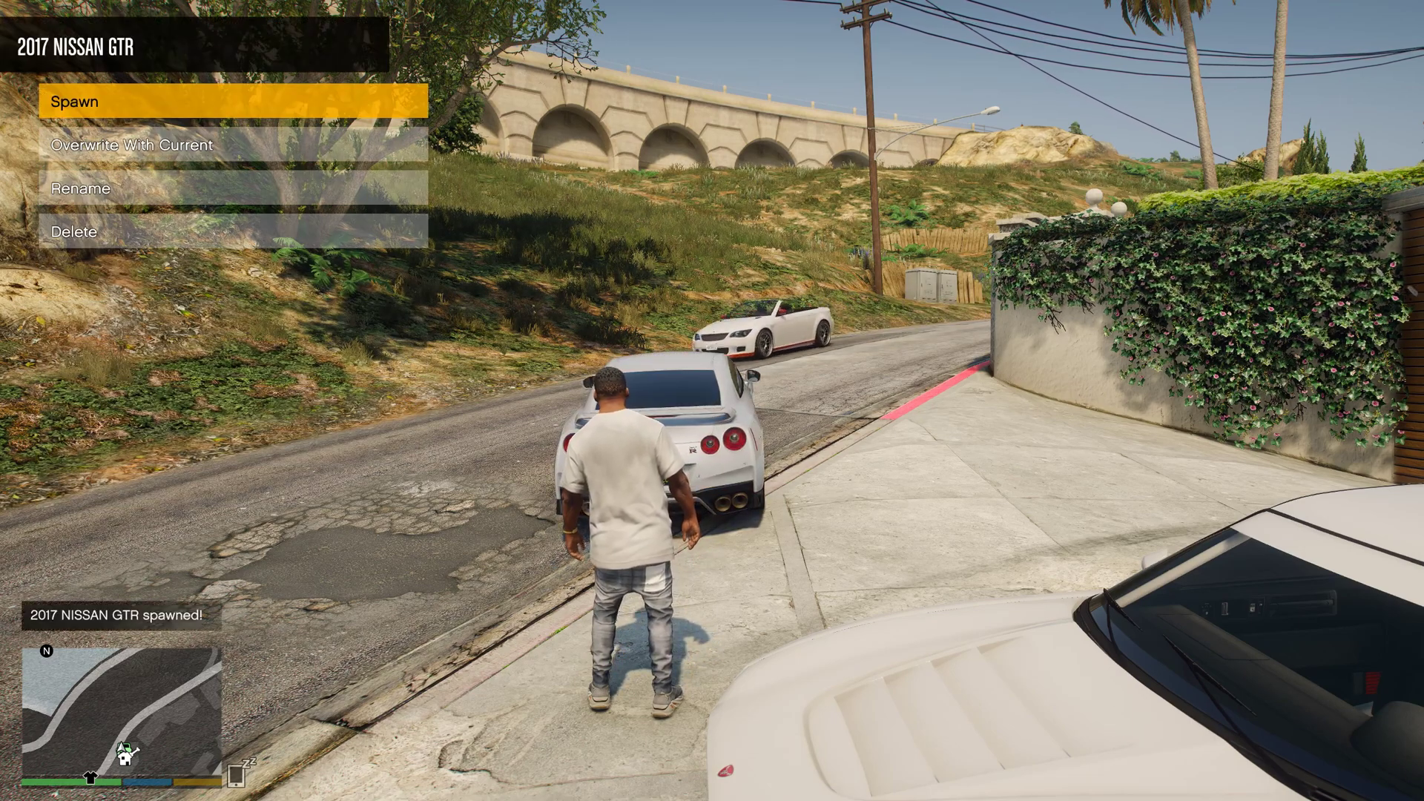
{"action": "key", "text": "BackSpace"}
{"action": "key", "text": "Down"}
{"action": "key", "text": "Return"}
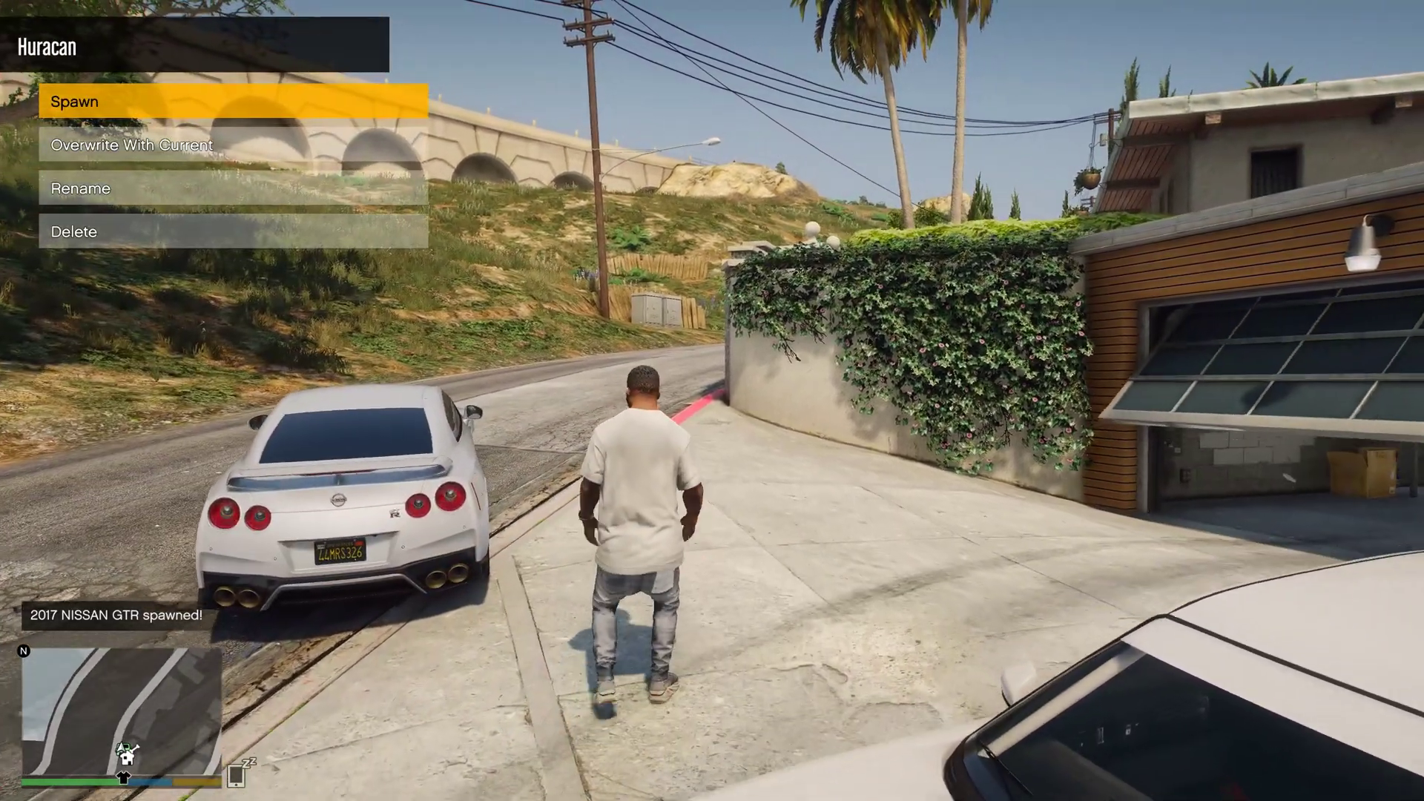
{"action": "key", "text": "Return"}
{"action": "key", "text": "BackSpace"}
Spawn the saved Mitsubishi Lancer Evolution IX and the red BMW M4 Competition '21
{"action": "key", "text": "Down"}
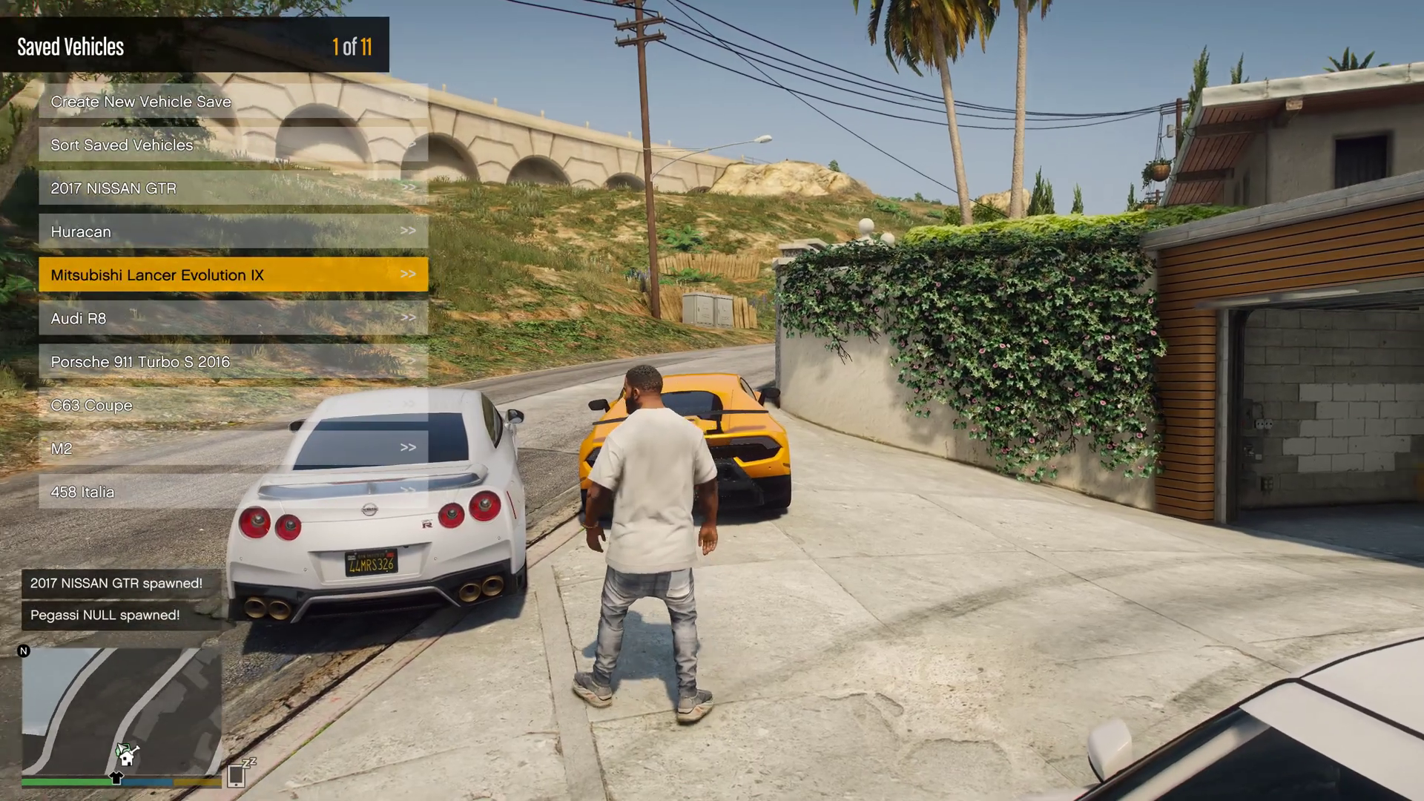
{"action": "key", "text": "Return"}
{"action": "key", "text": "Return"}
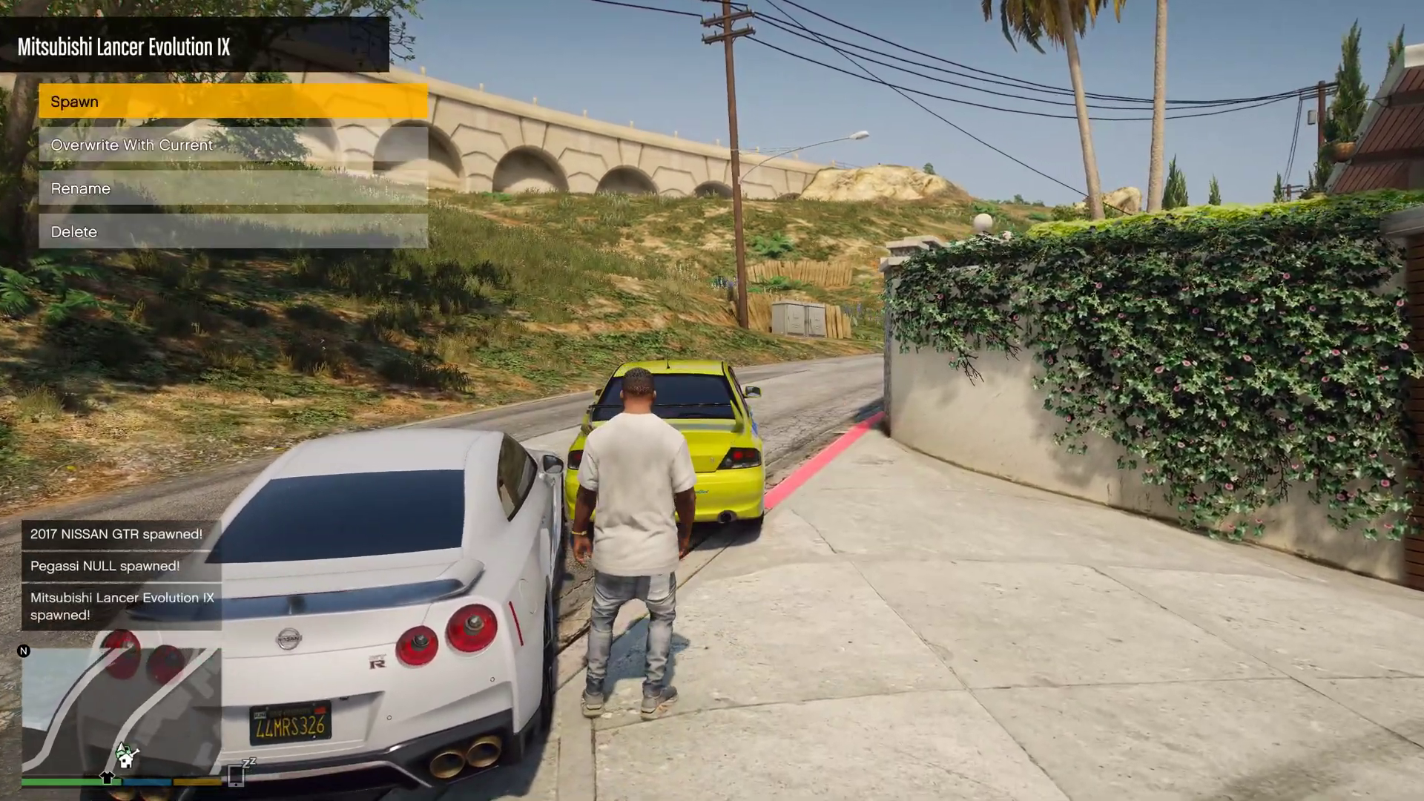
{"action": "key", "text": "BackSpace"}
{"action": "key", "text": "Down"}
{"action": "key", "text": "w"}
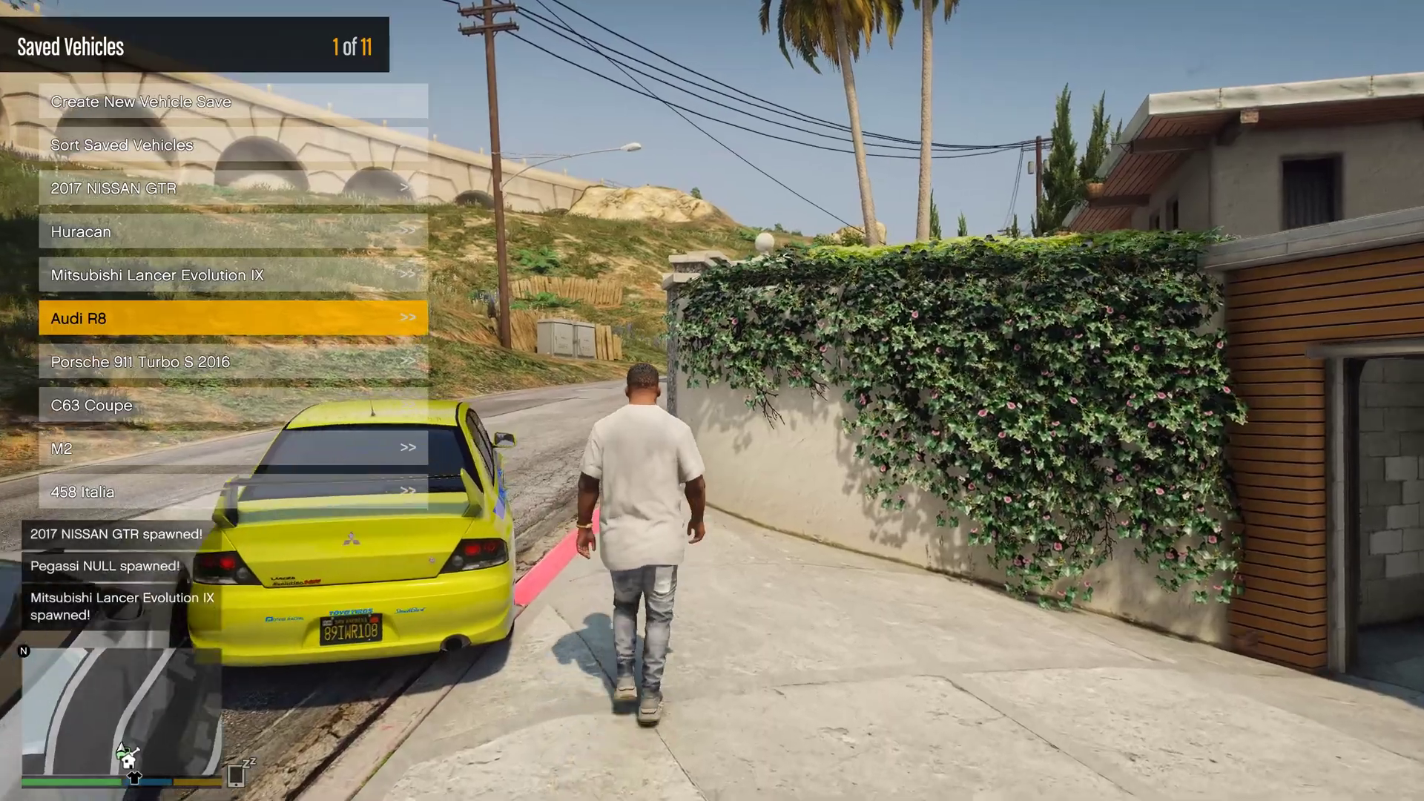
{"action": "key", "text": "Up"}
{"action": "key", "text": "Up"}
{"action": "key", "text": "Up"}
{"action": "key", "text": "Right"}
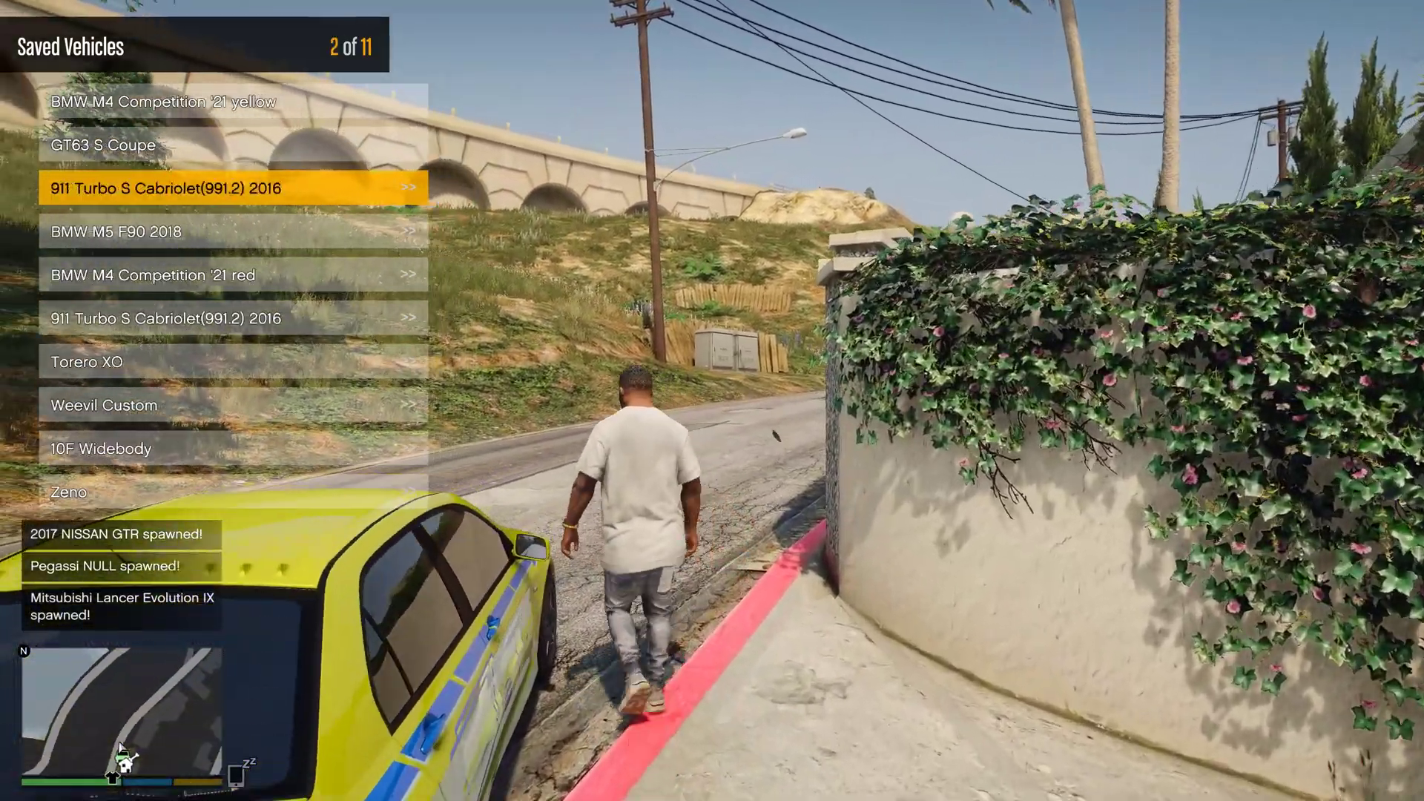
{"action": "key", "text": "Down"}
{"action": "key", "text": "Down"}
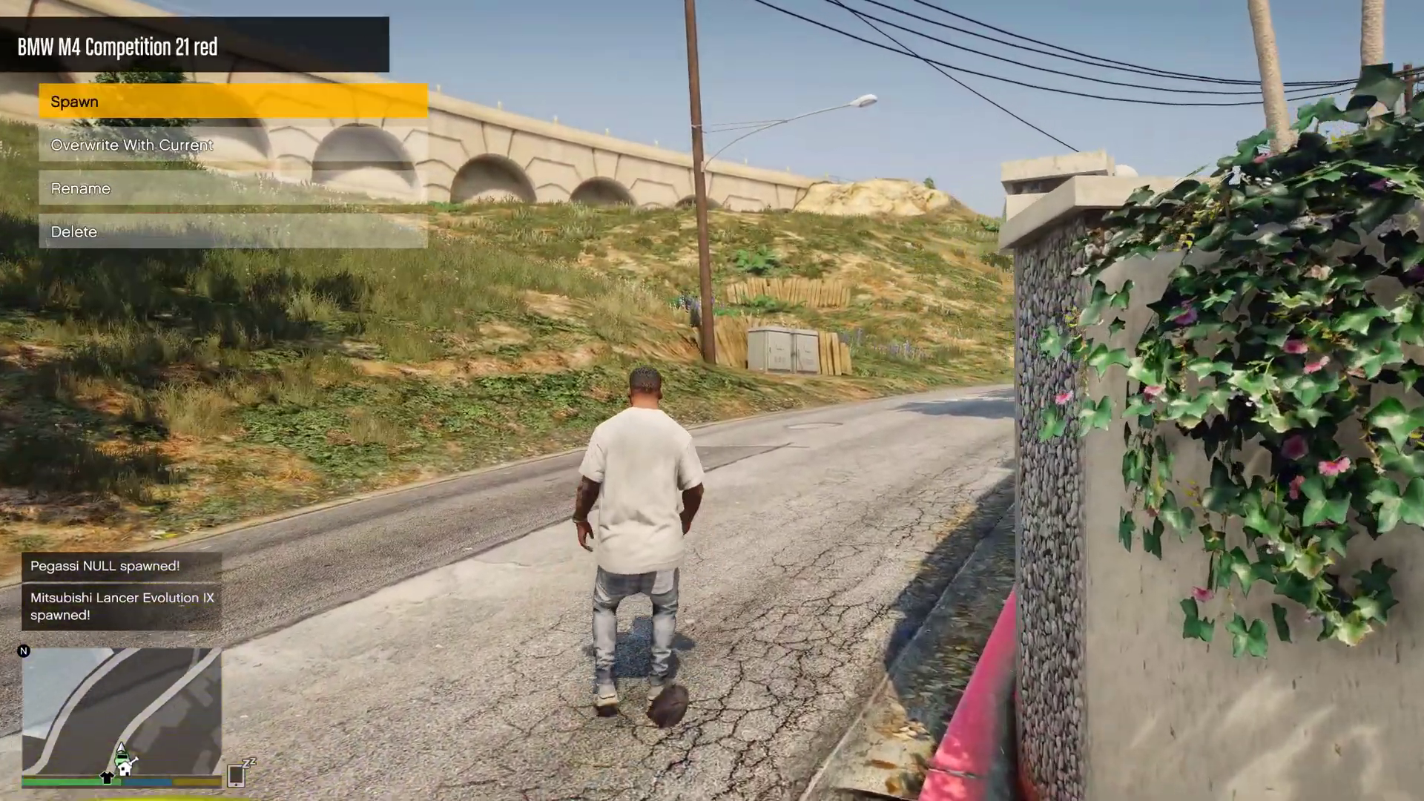
{"action": "key", "text": "BackSpace"}
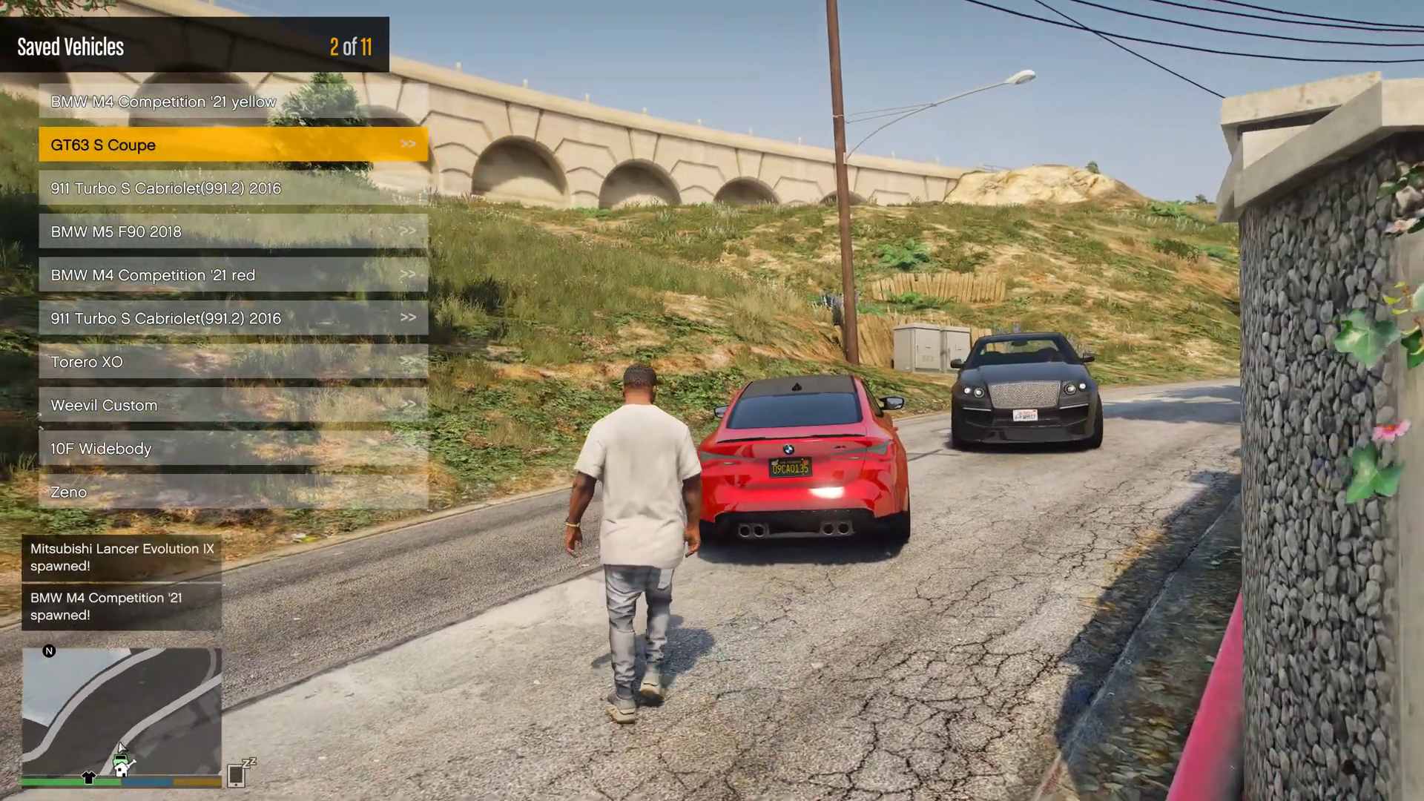
Get into the blue GT63 S Coupe and drive it down the road
{"action": "key", "text": "f"}
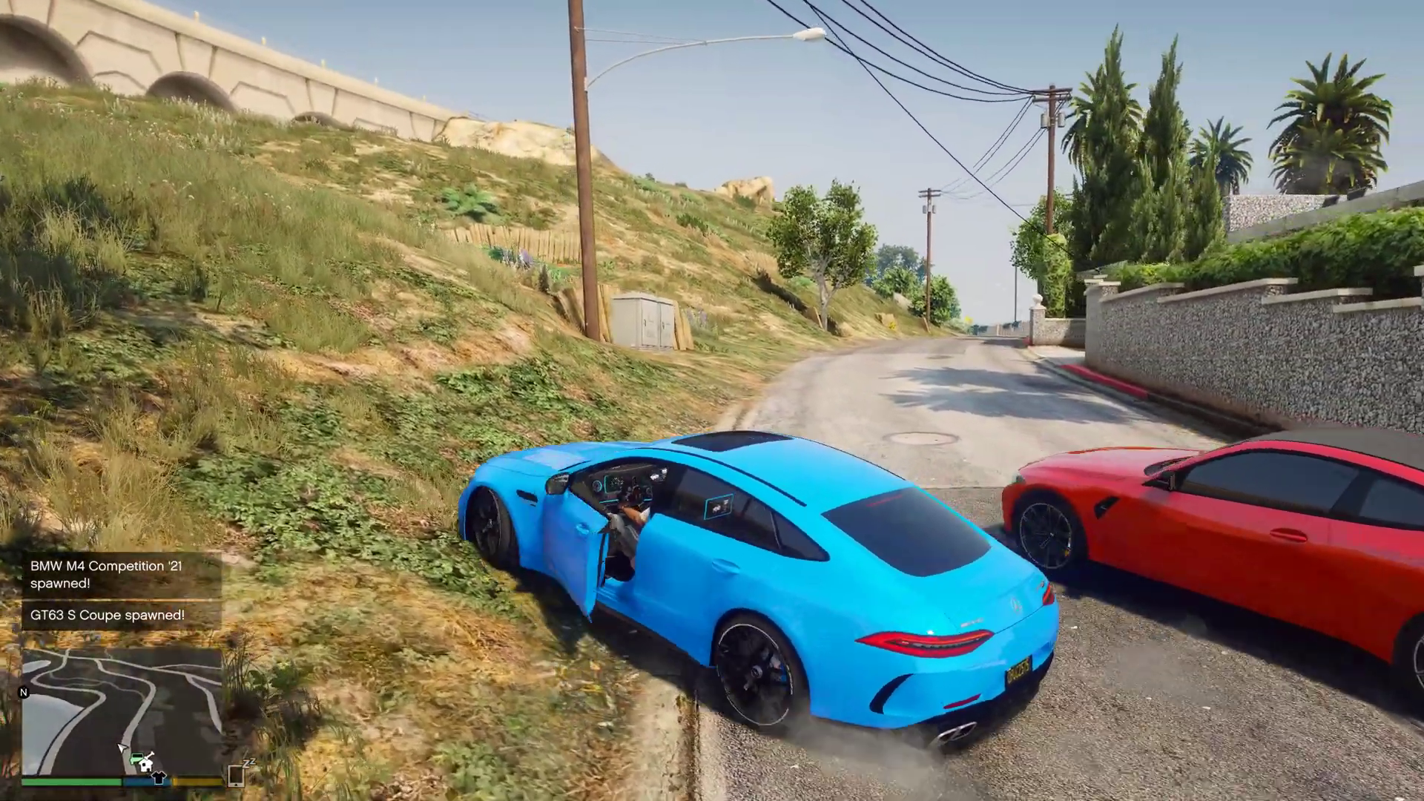
{"action": "key", "text": "w"}
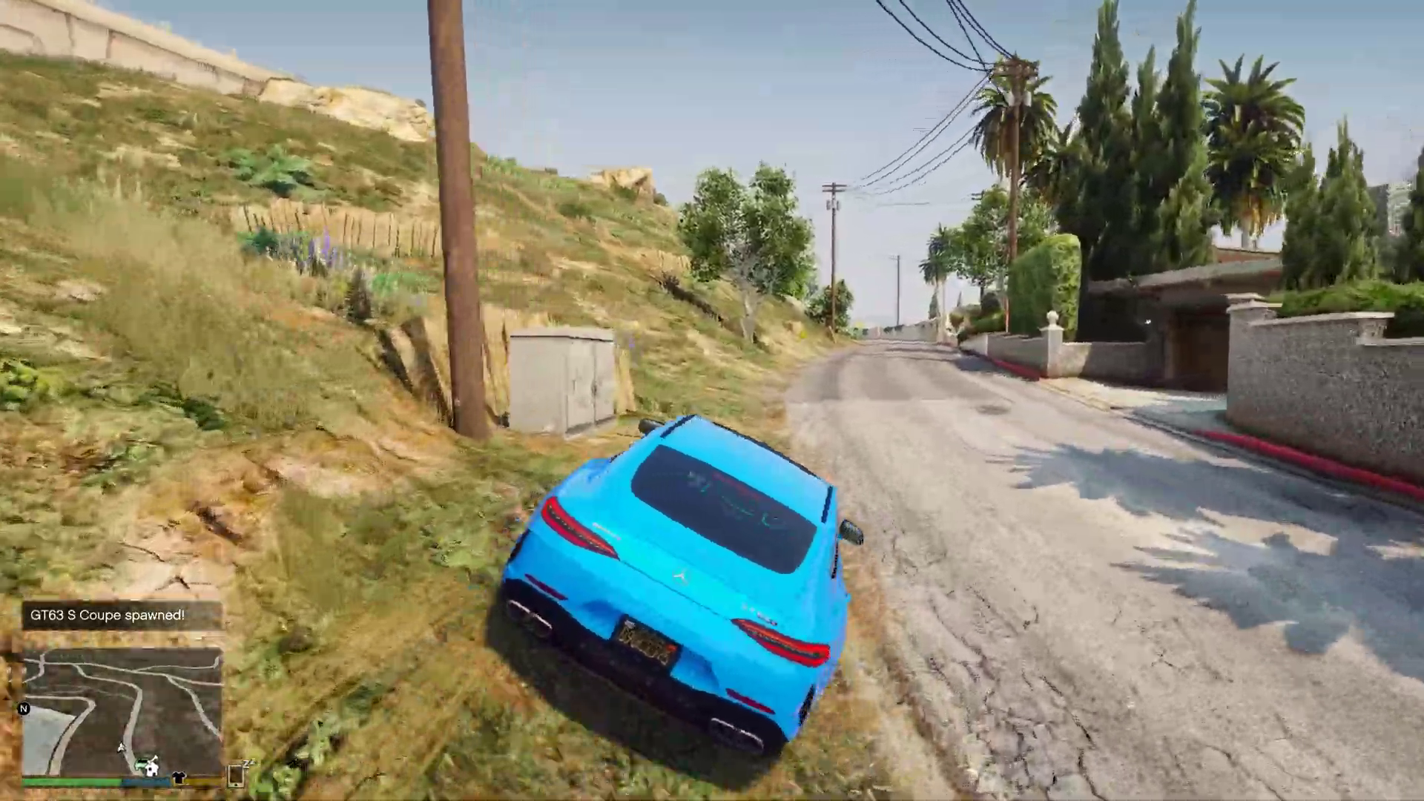
{"action": "key", "text": "w"}
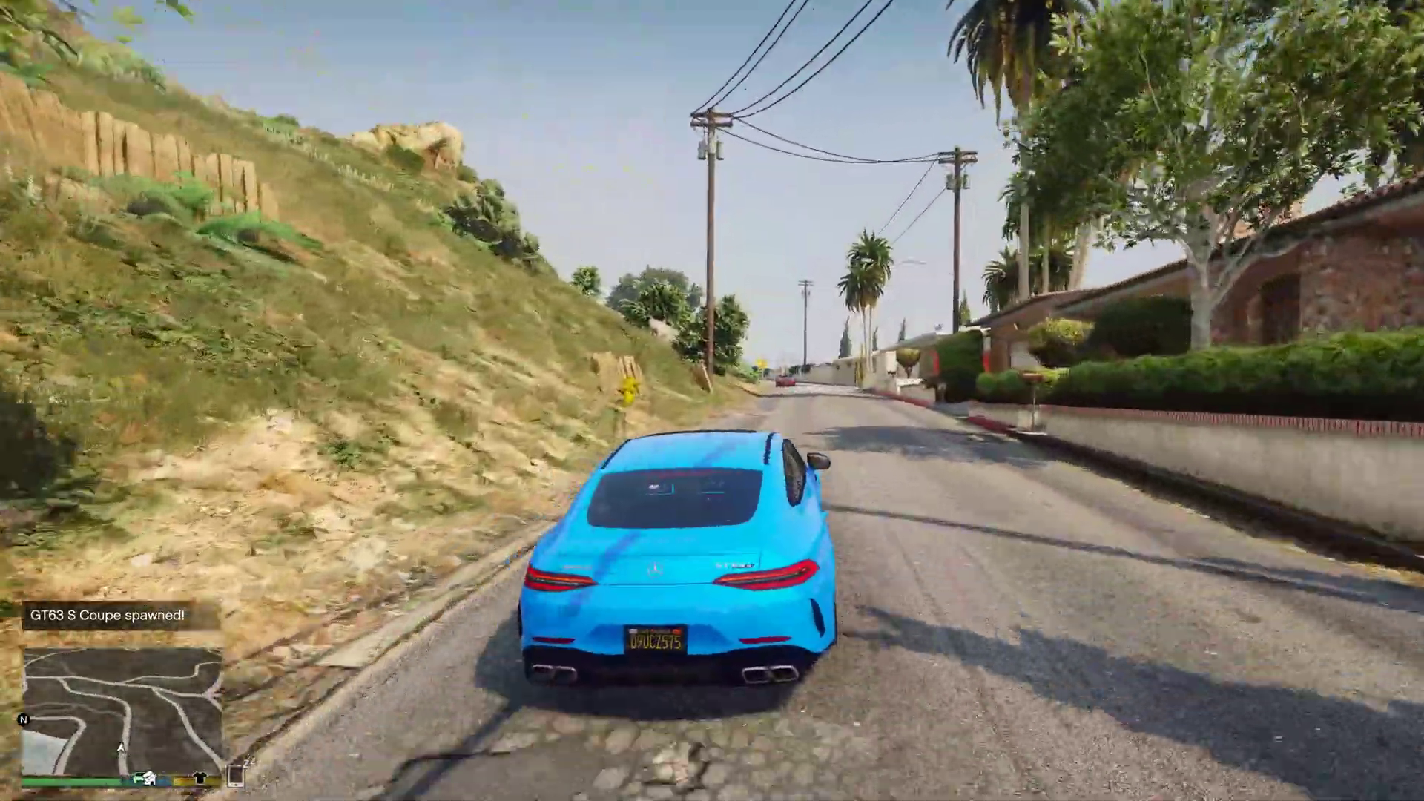